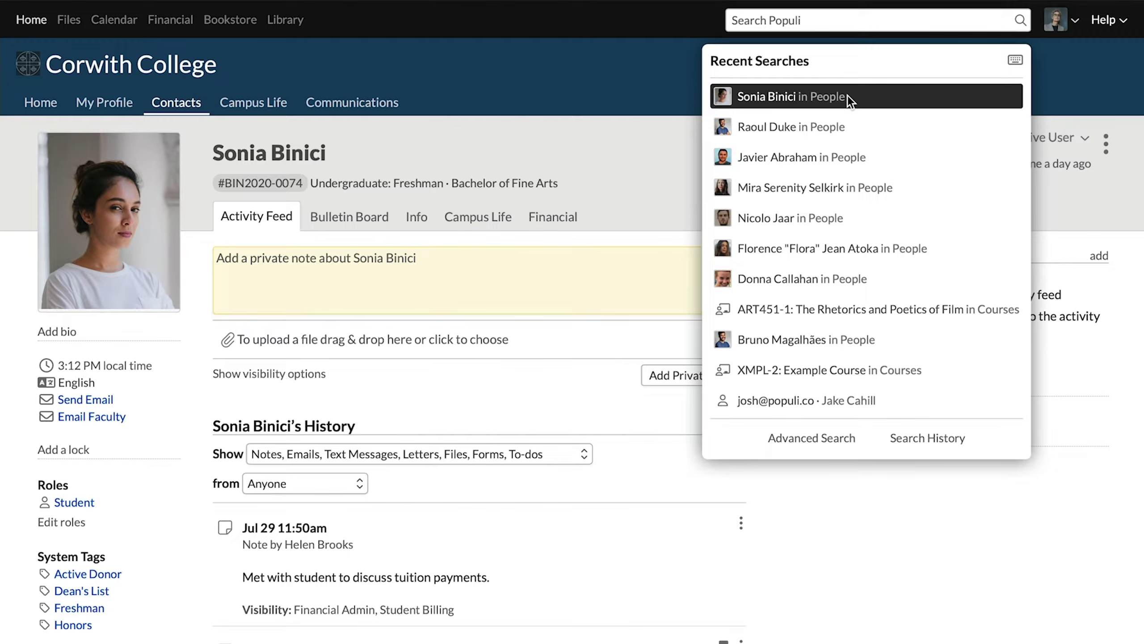
Step: Open the student's financial records by term and review the list of selectable terms without changing the term
click(530, 223)
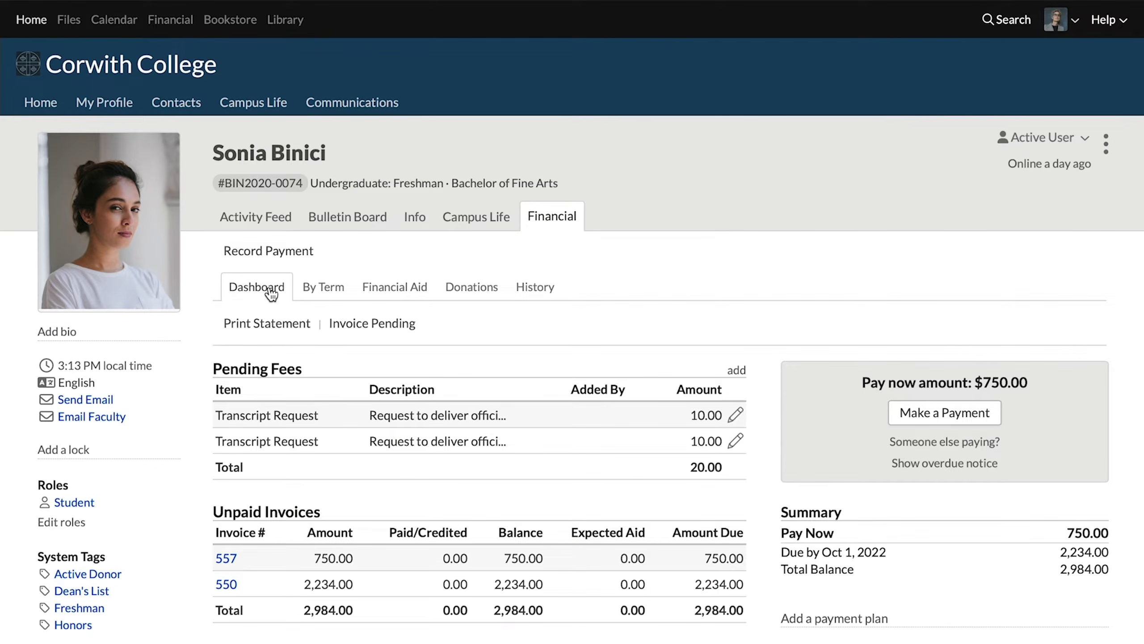
click(333, 286)
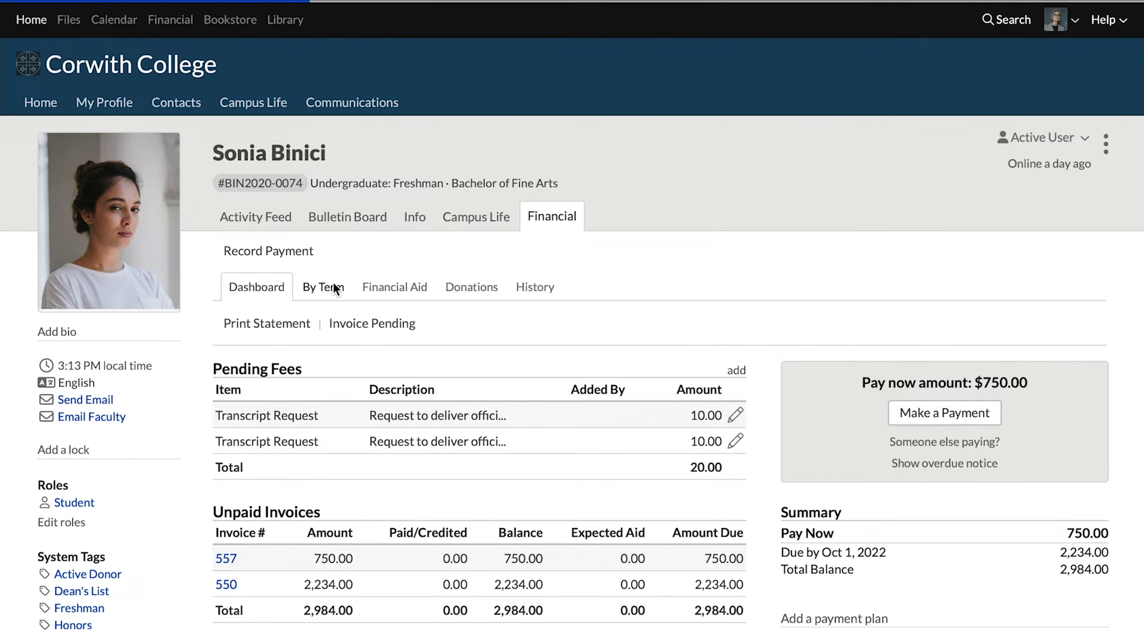
click(347, 323)
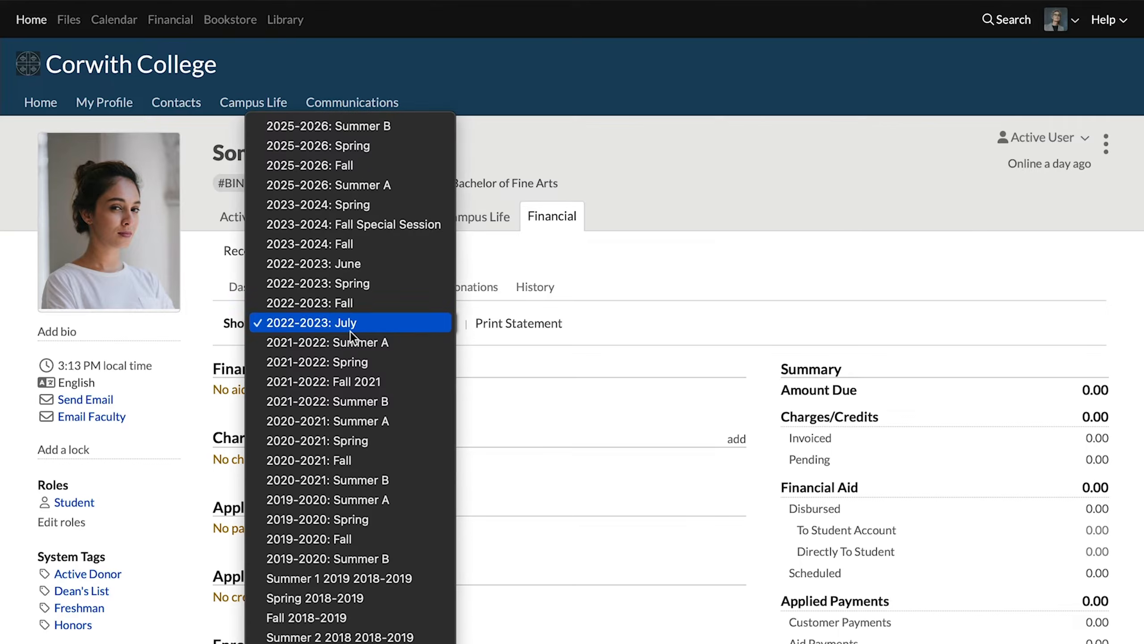
click(557, 370)
Step: Try adding a term-level payment plan for the student with the Recurring plan selected, and close the form
scroll(604, 419, down, 5)
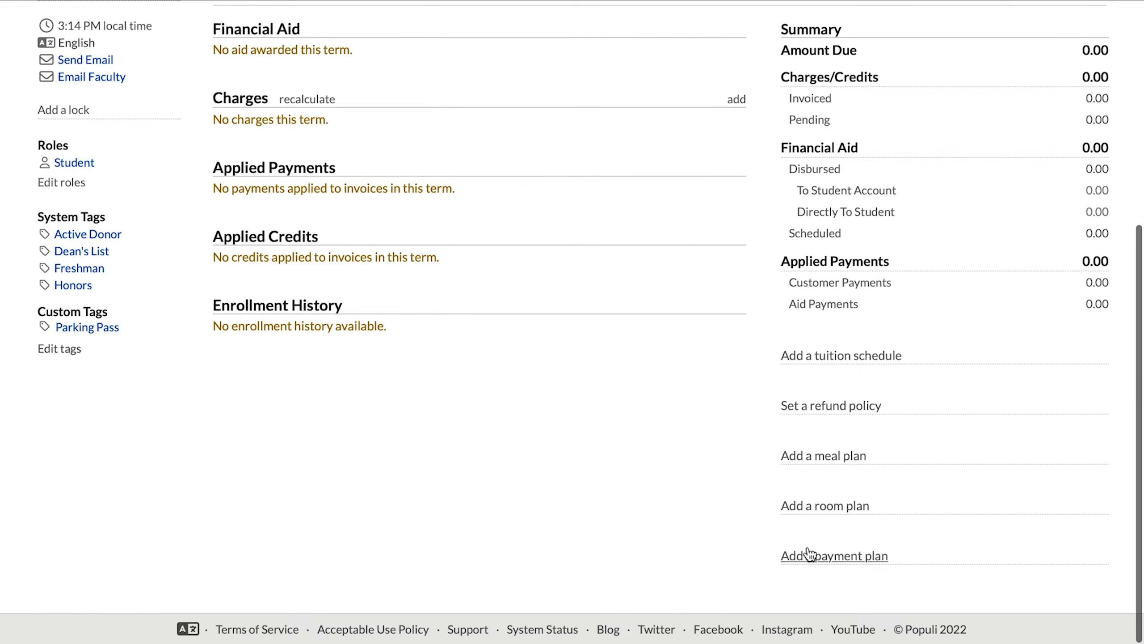
click(849, 559)
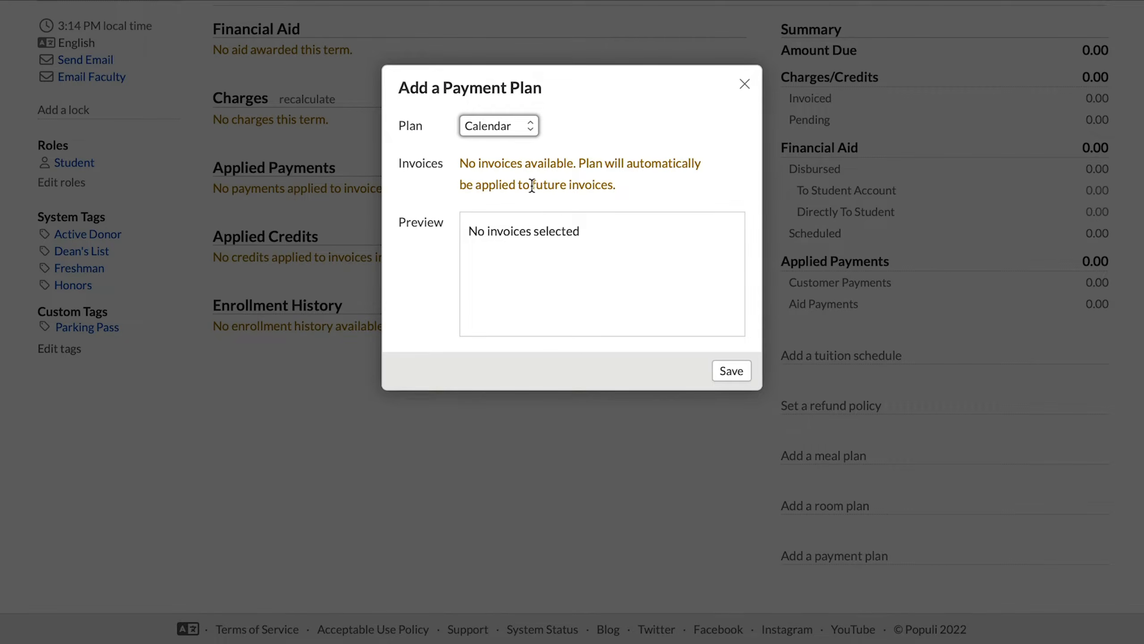
click(493, 123)
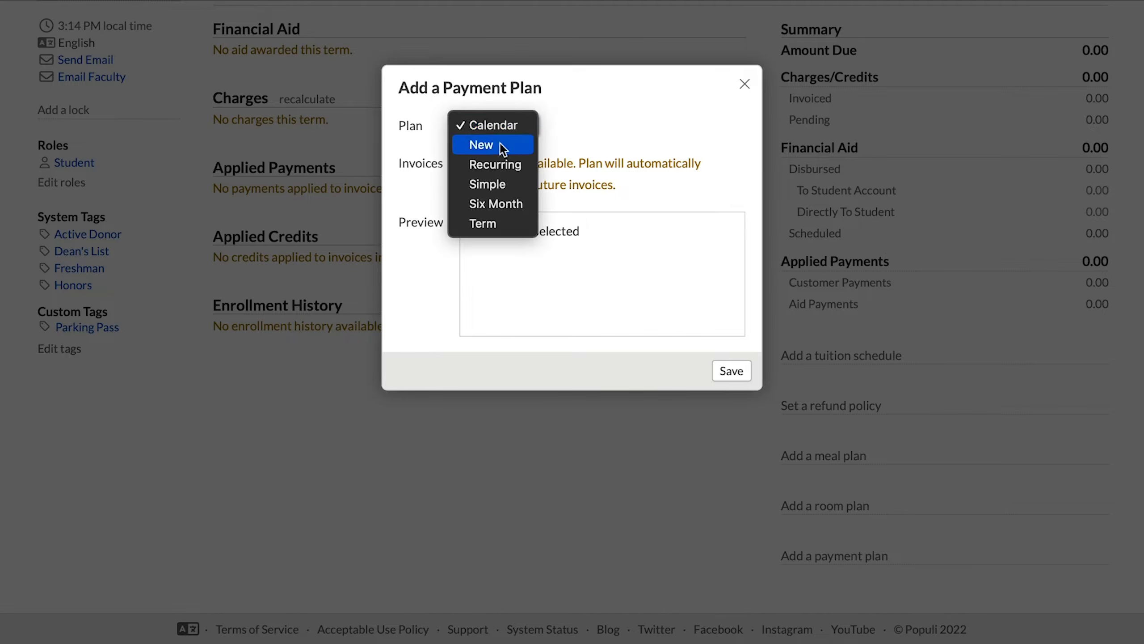
click(505, 162)
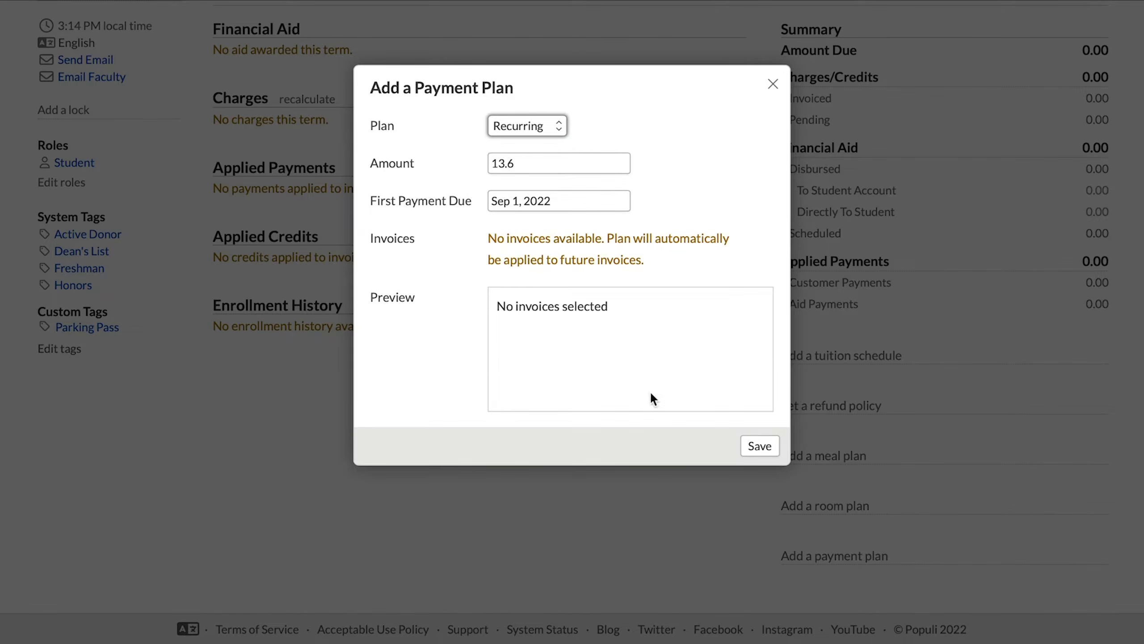
click(758, 445)
click(772, 83)
Step: Return to the student's financial dashboard and open the form for adding a student-level payment plan
scroll(449, 197, up, 5)
click(256, 181)
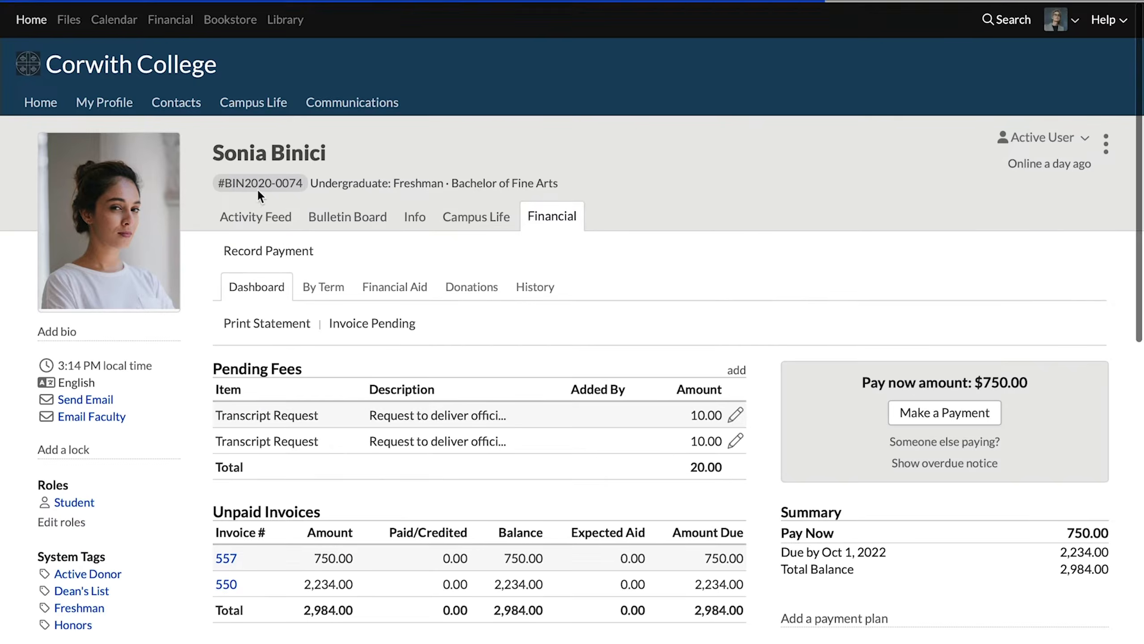
scroll(537, 248, down, 5)
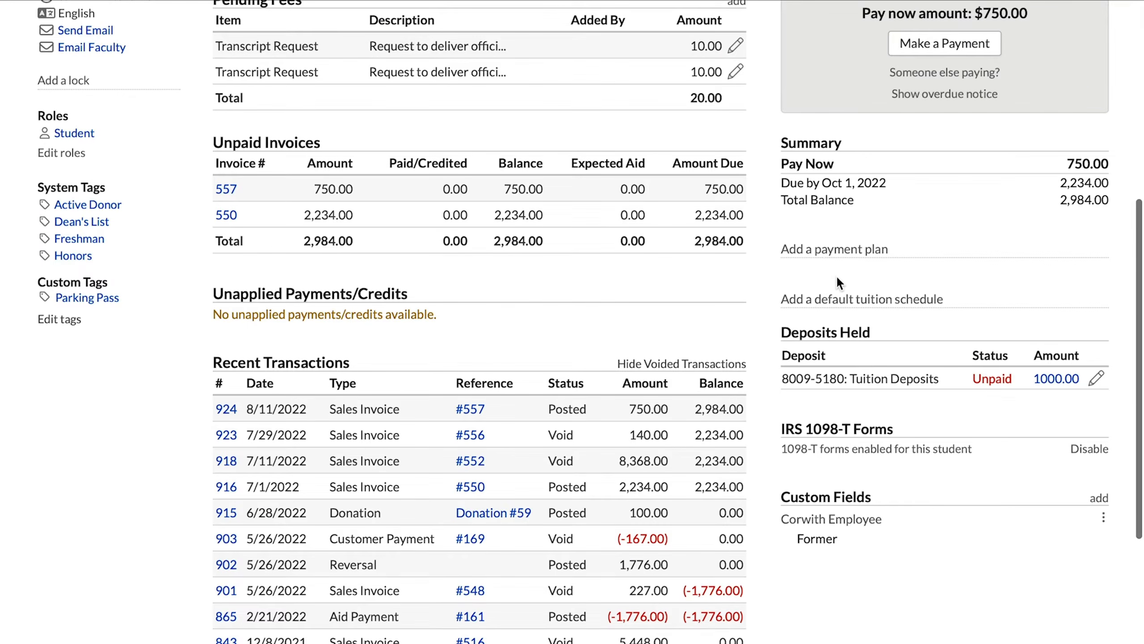
click(849, 255)
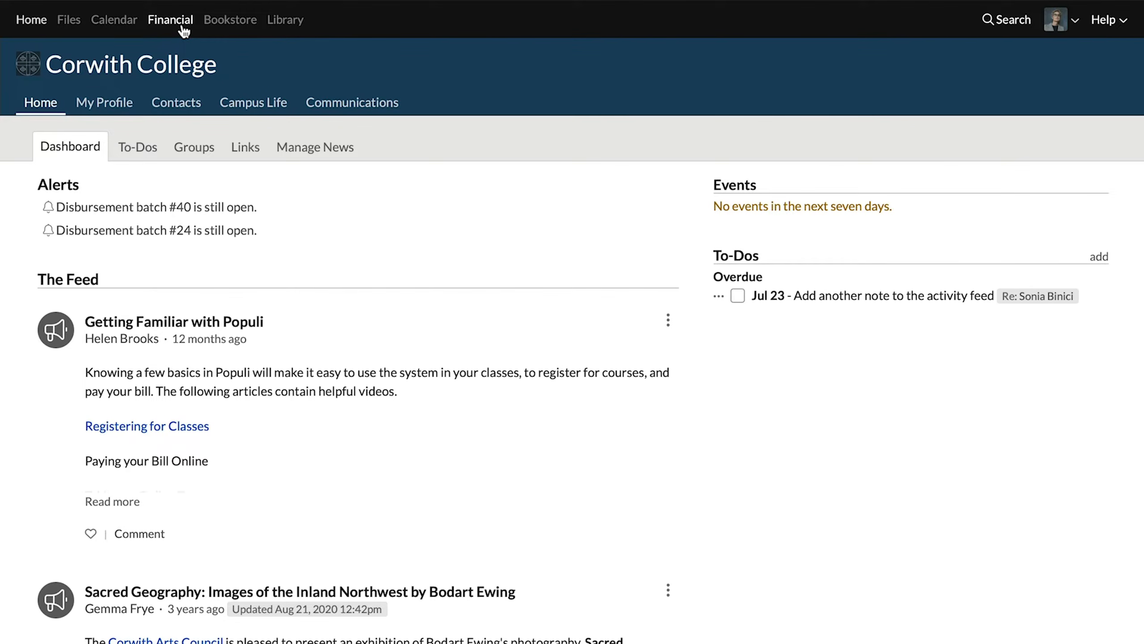
Step: Create a new payment plan in the billing settings and name it Cyber Plann 3000
click(182, 24)
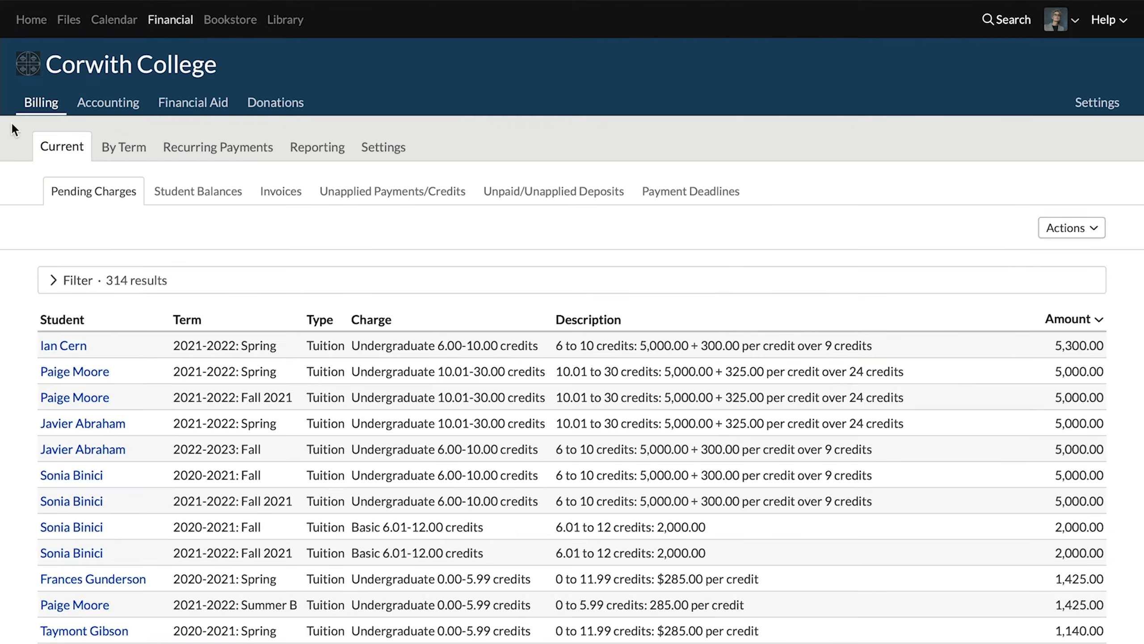
click(389, 153)
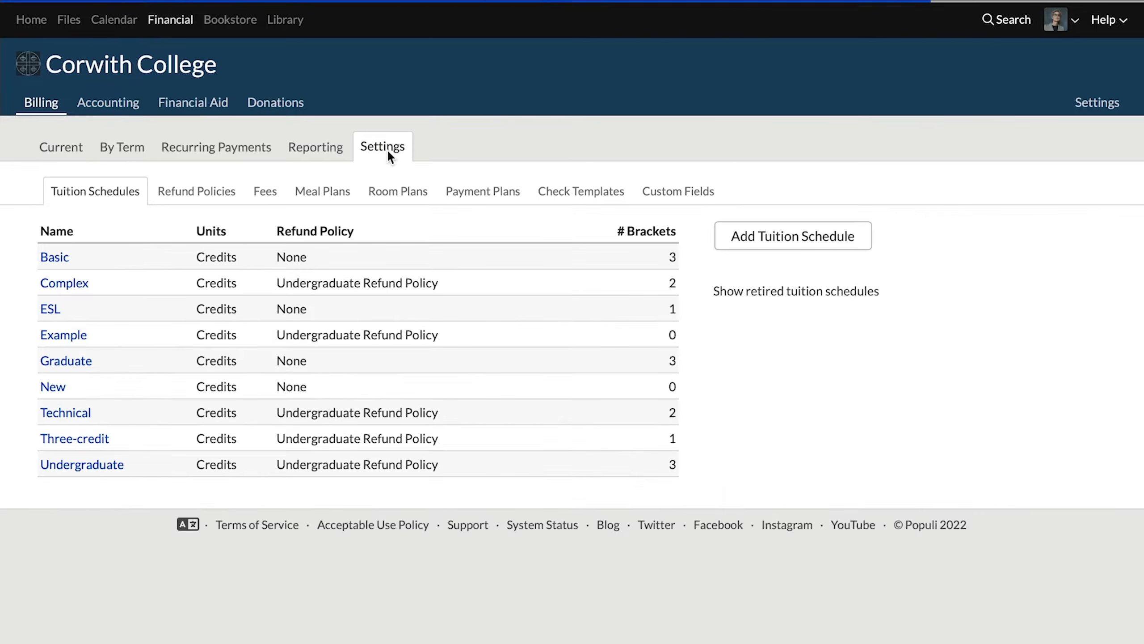
click(478, 190)
click(84, 226)
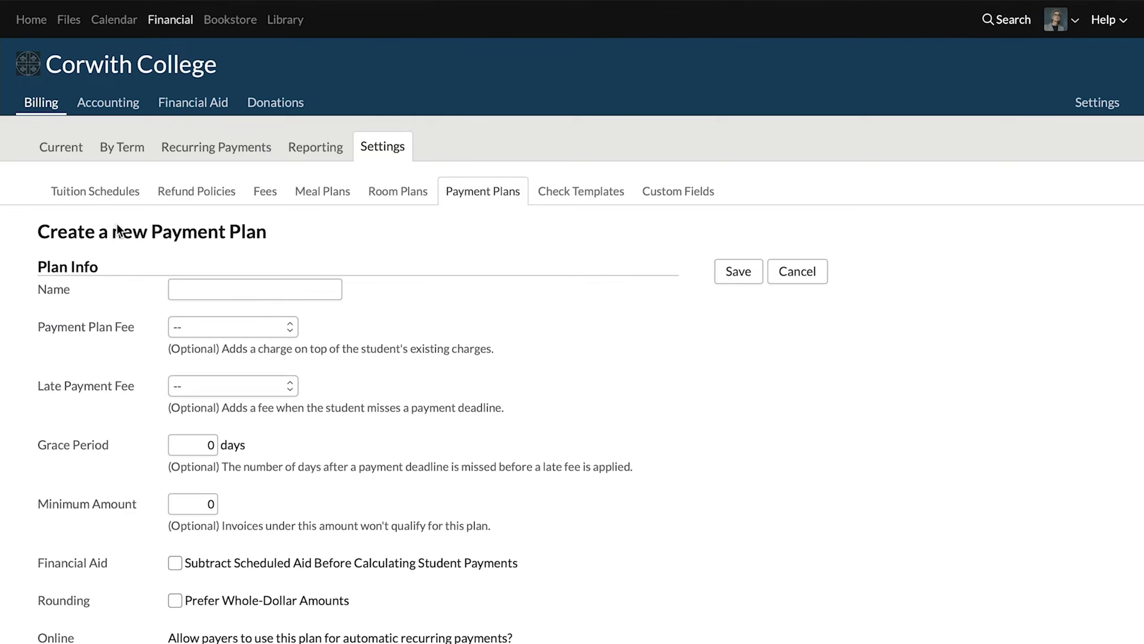
click(251, 289)
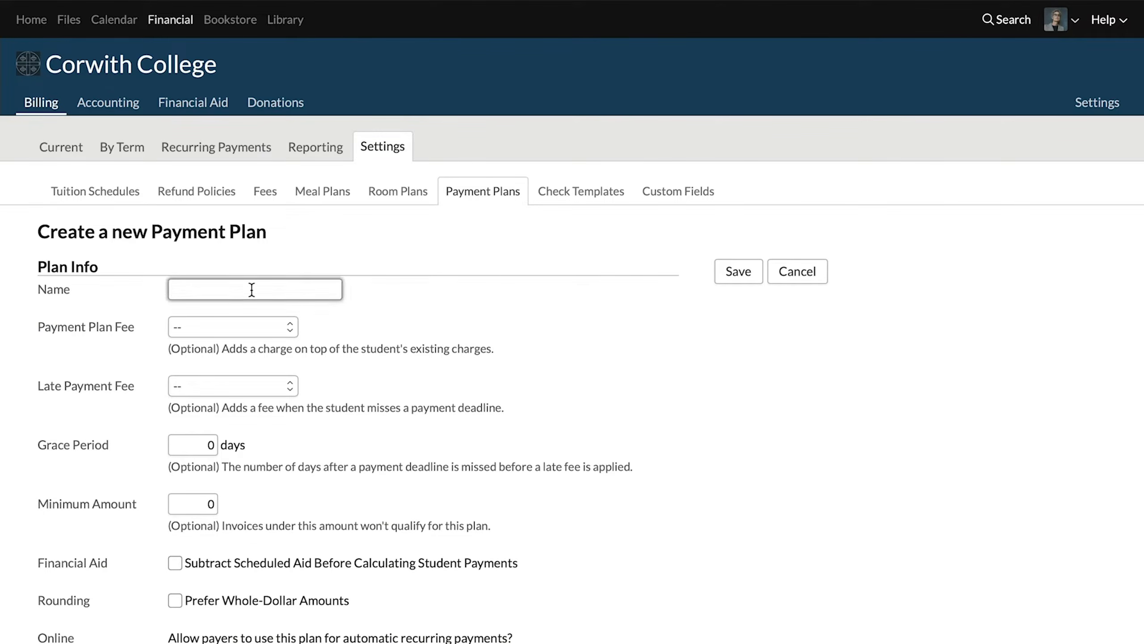
text(Cyber Plann 3000)
Step: Assign the Payment Plan Fee to the plan, charged as 1% of the charges placed on it
click(268, 331)
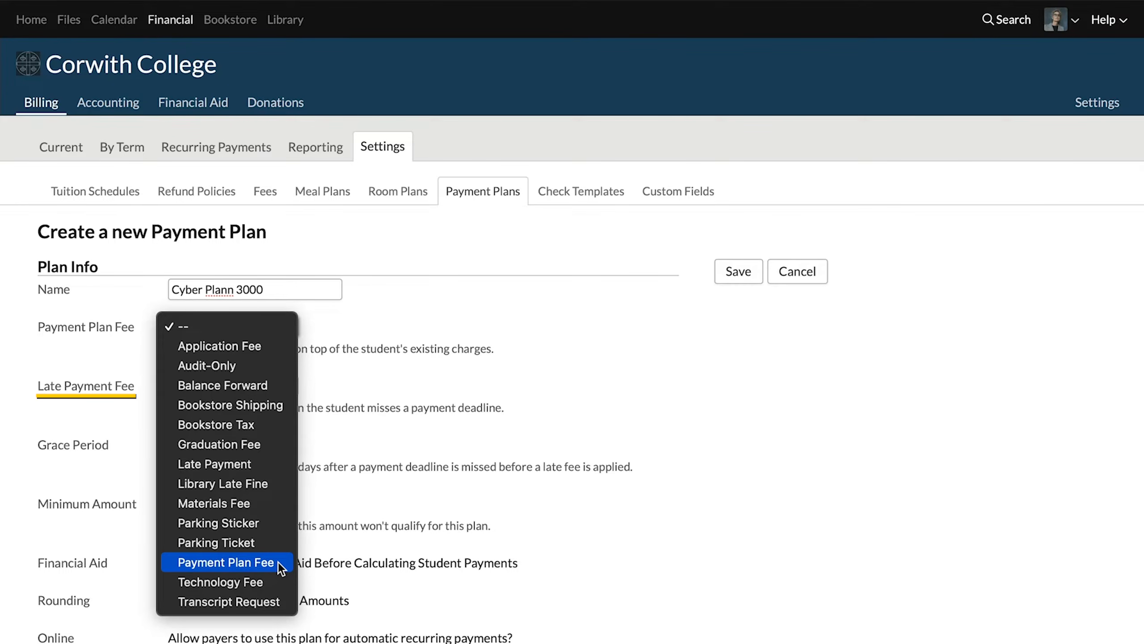
click(225, 562)
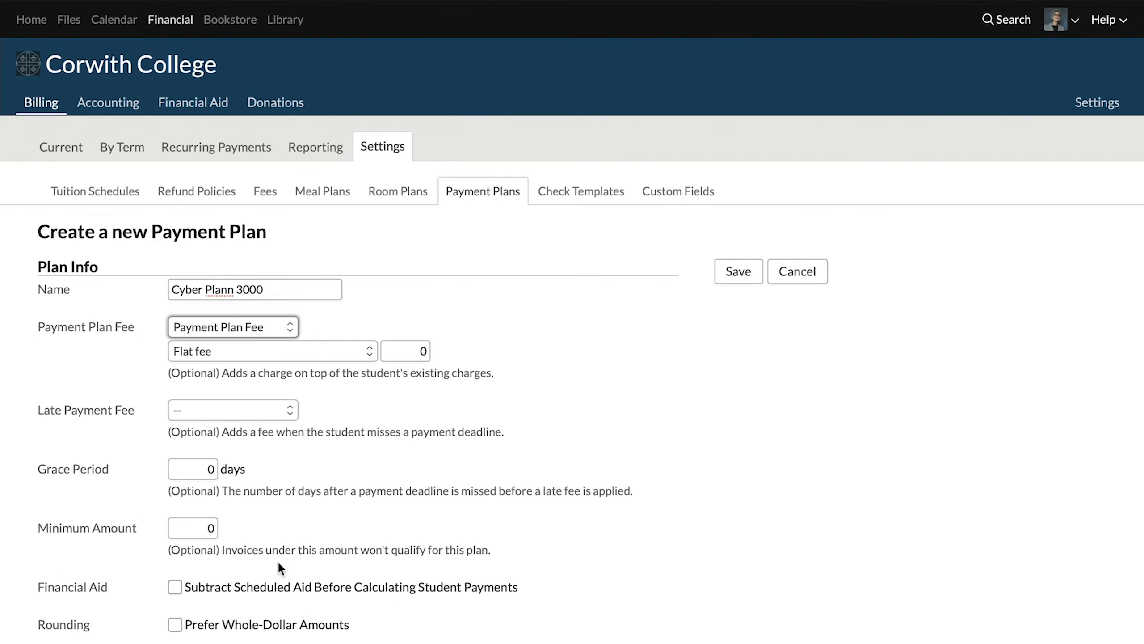
click(422, 346)
text(25)
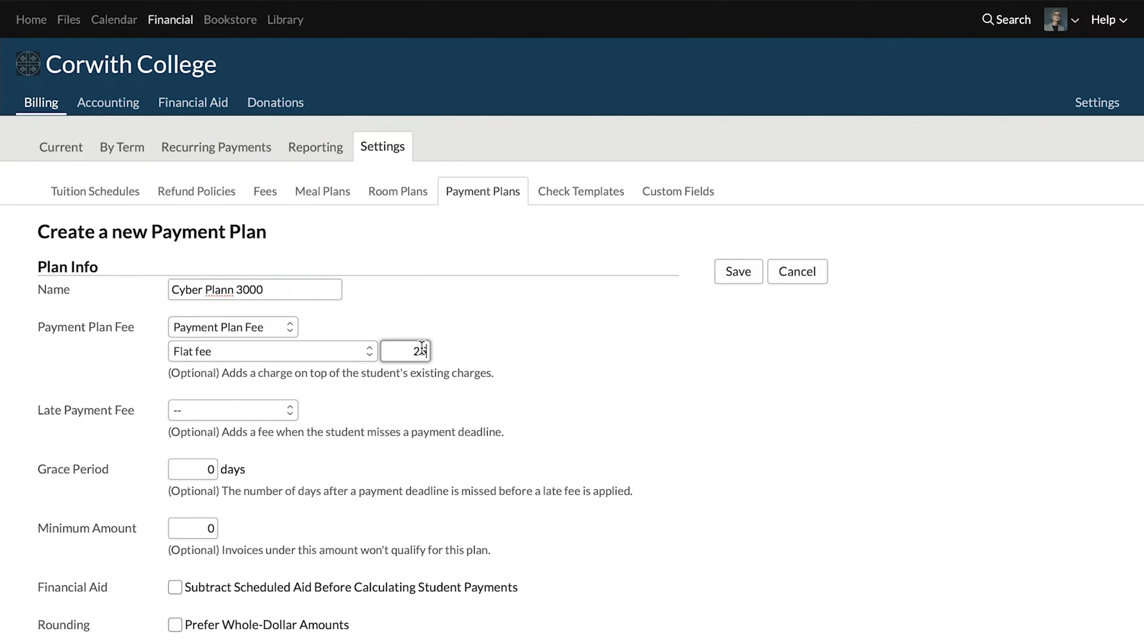
click(326, 353)
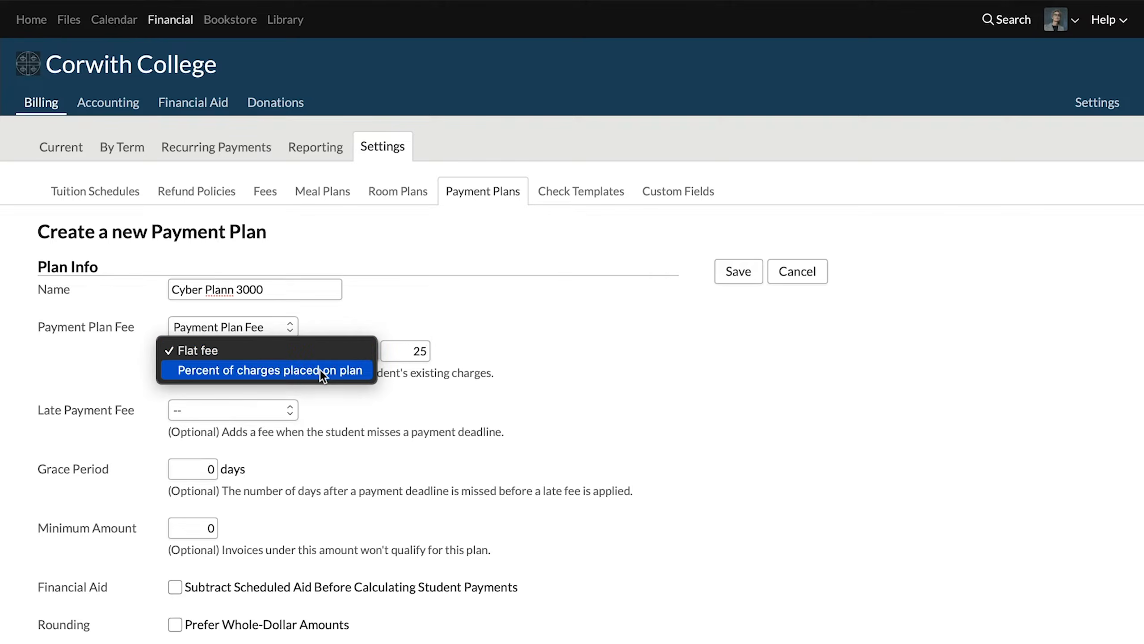
click(320, 370)
double_click(422, 352)
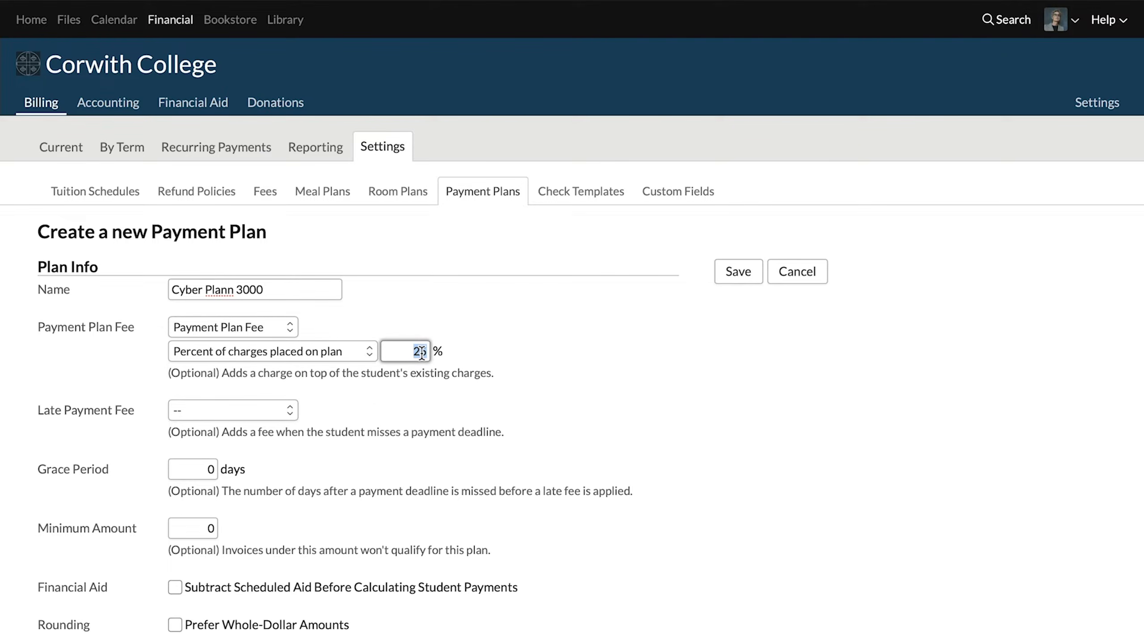
text(1)
Step: Assign Late Payment as the late payment fee, keeping it percentage-based and setting its maximum to 100
click(288, 411)
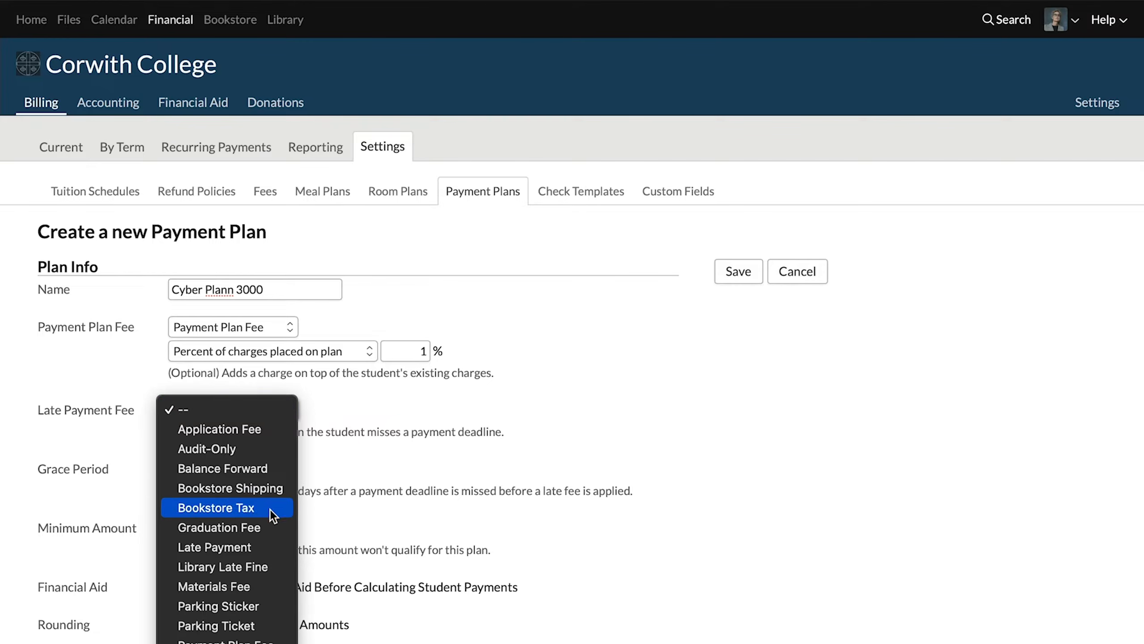
click(271, 547)
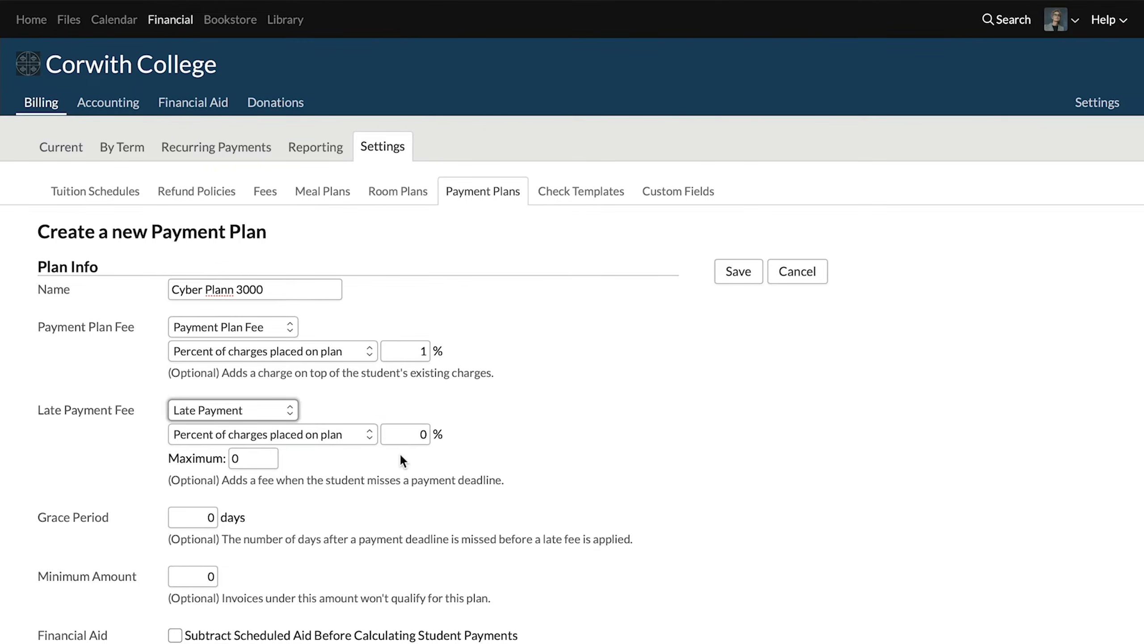
click(352, 434)
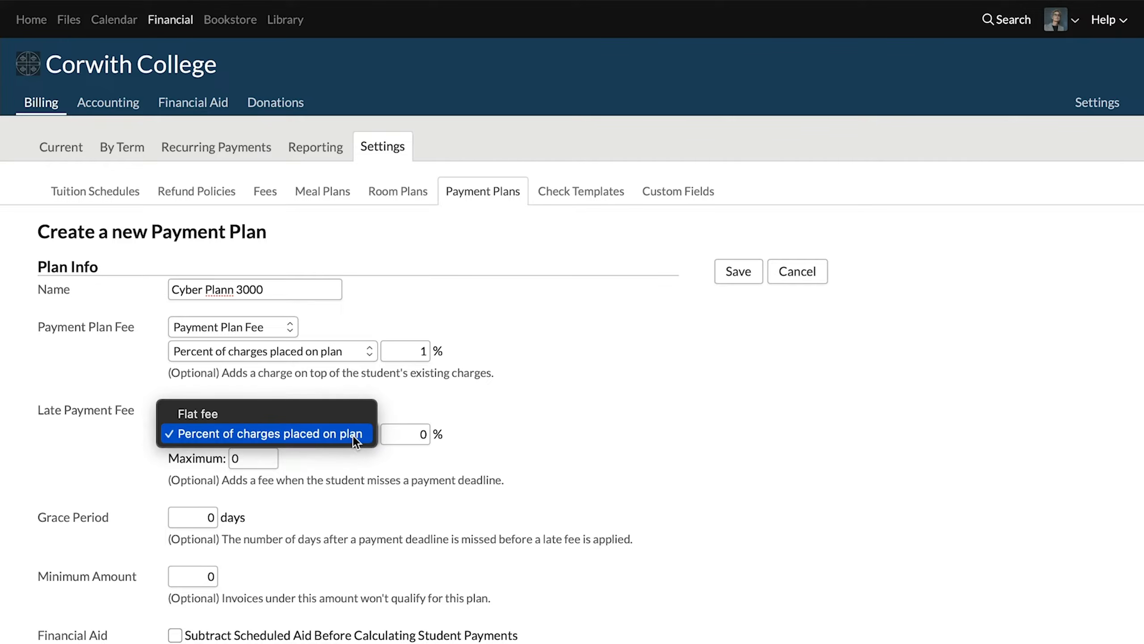
click(516, 429)
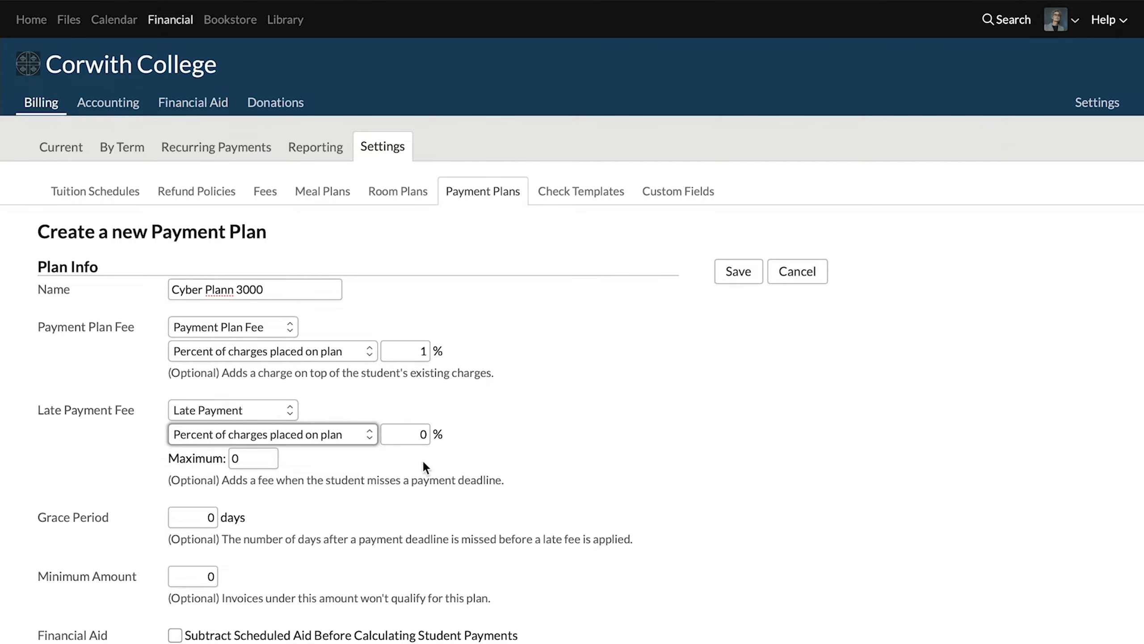
double_click(265, 457)
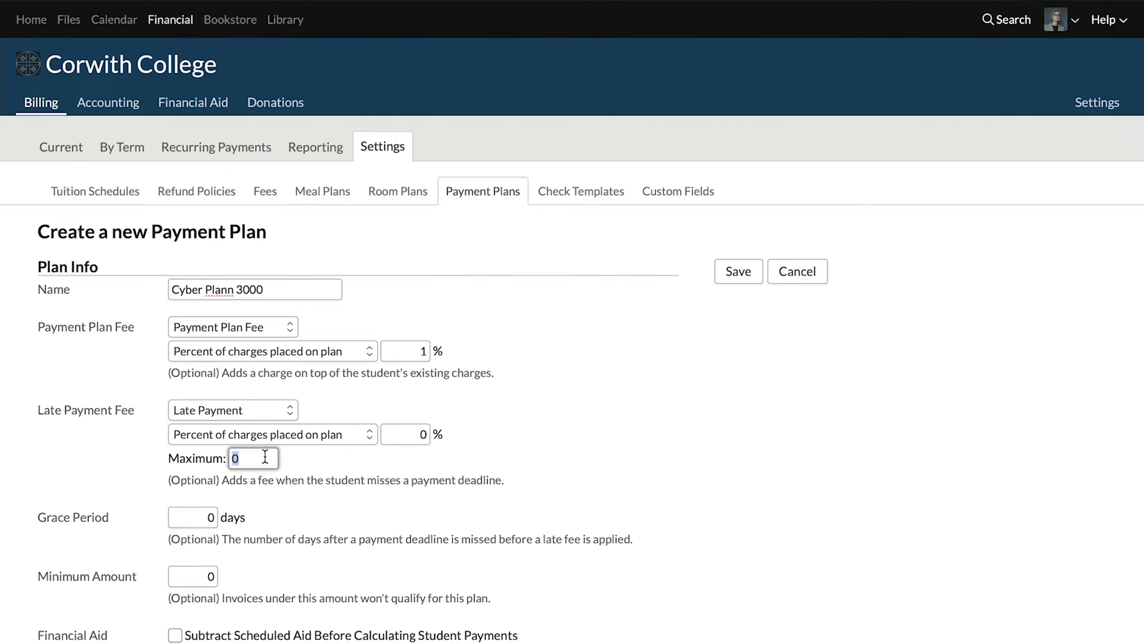
text(100)
Step: Set a 3-day grace period and a minimum amount of 100, with scheduled aid subtracted and whole-dollar amounts preferred
double_click(202, 519)
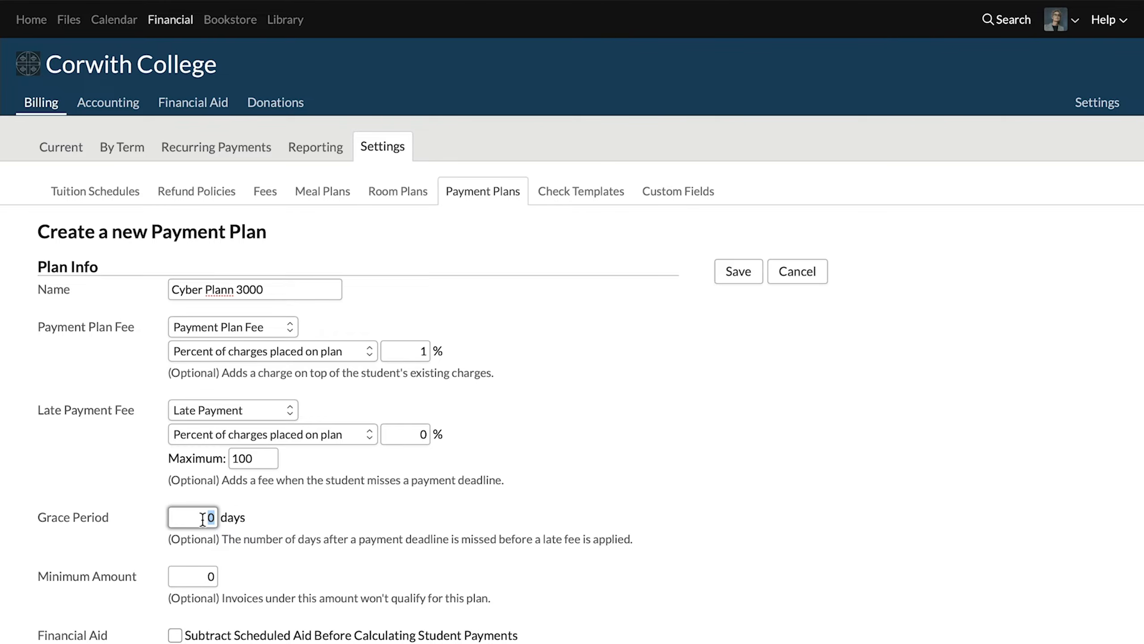
text(3)
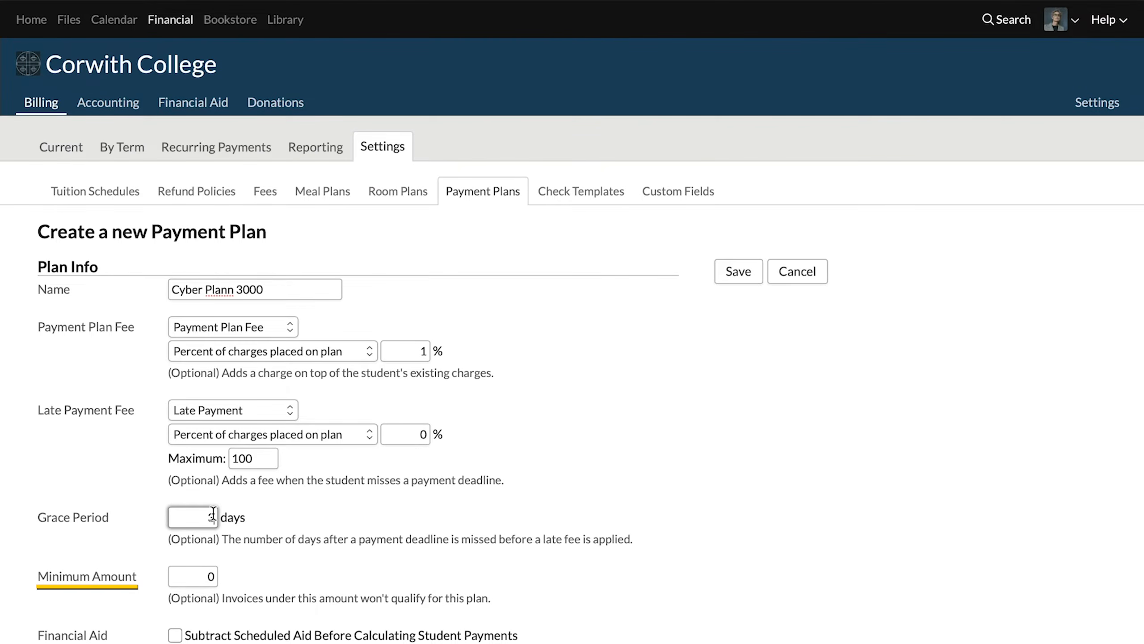
click(202, 582)
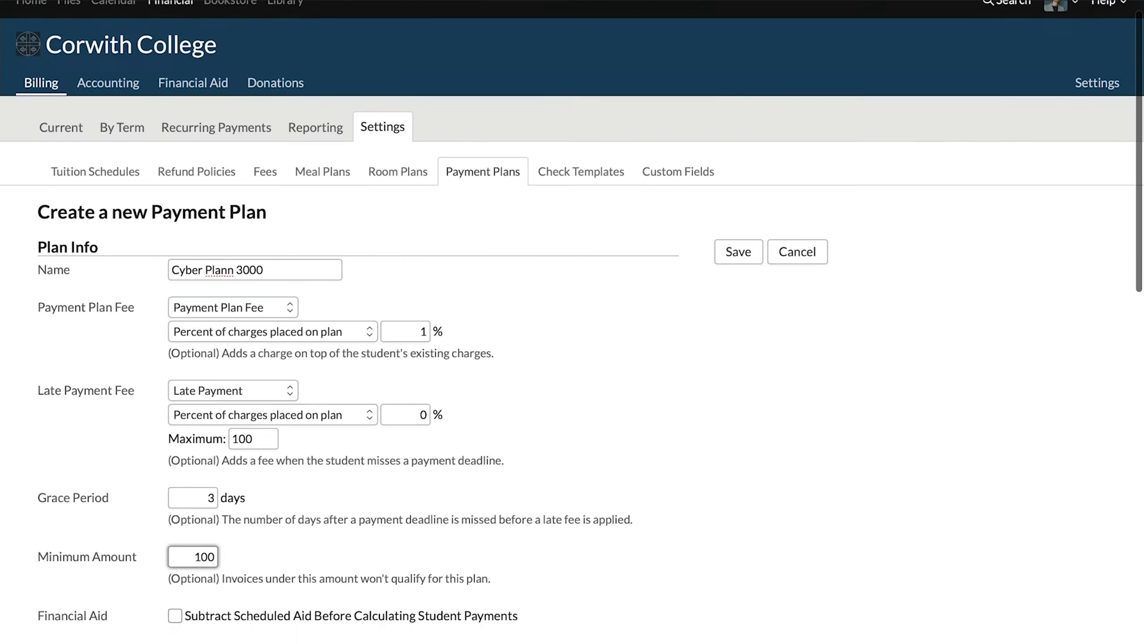
scroll(135, 611, down, 8)
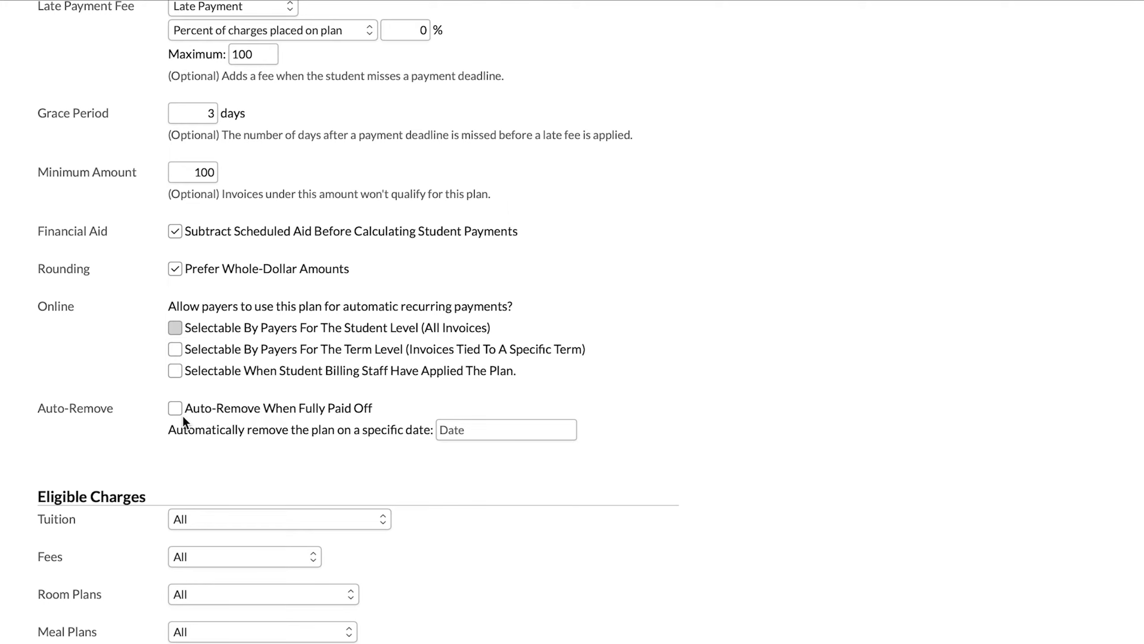
Step: Limit the plan's eligible tuition charges to only the Undergraduate tuition schedule
scroll(183, 418, down, 6)
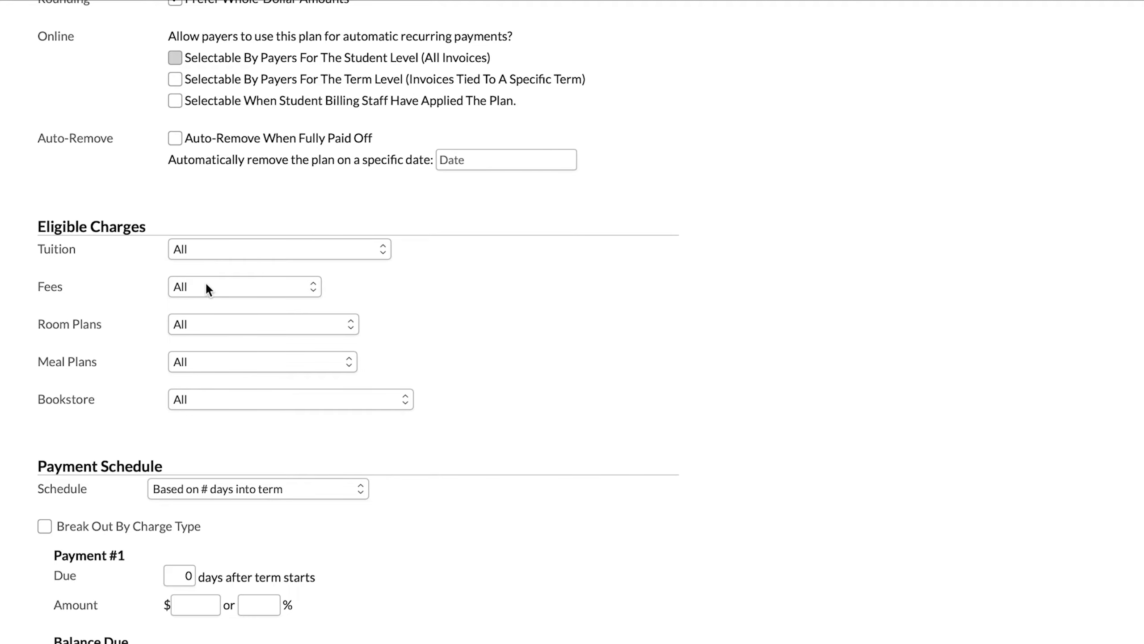
click(219, 250)
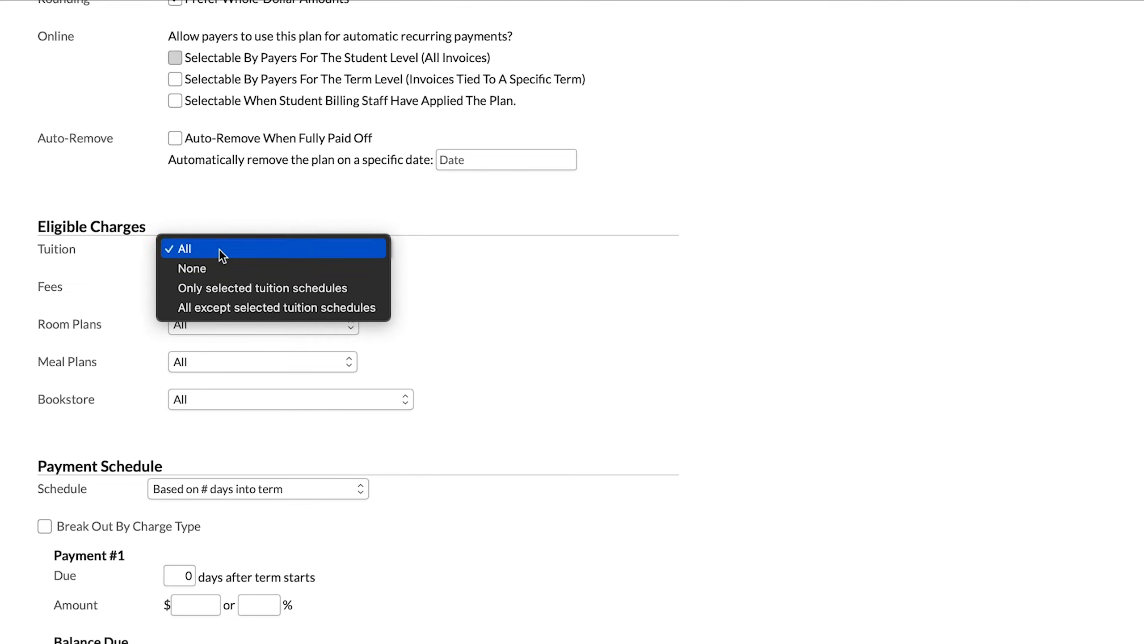
click(223, 289)
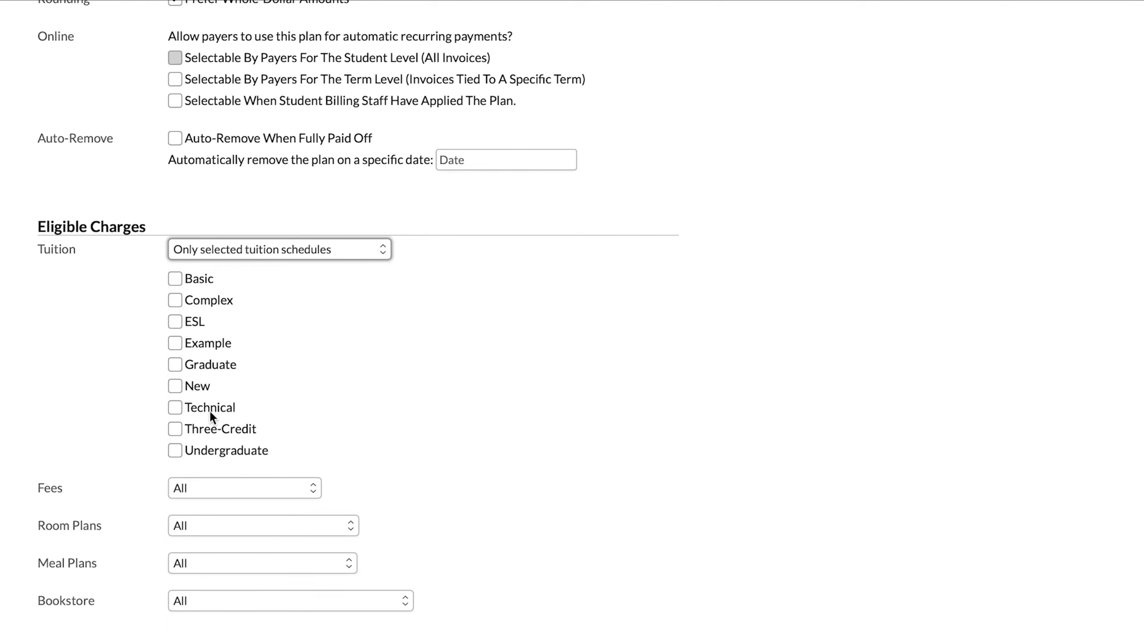
click(213, 450)
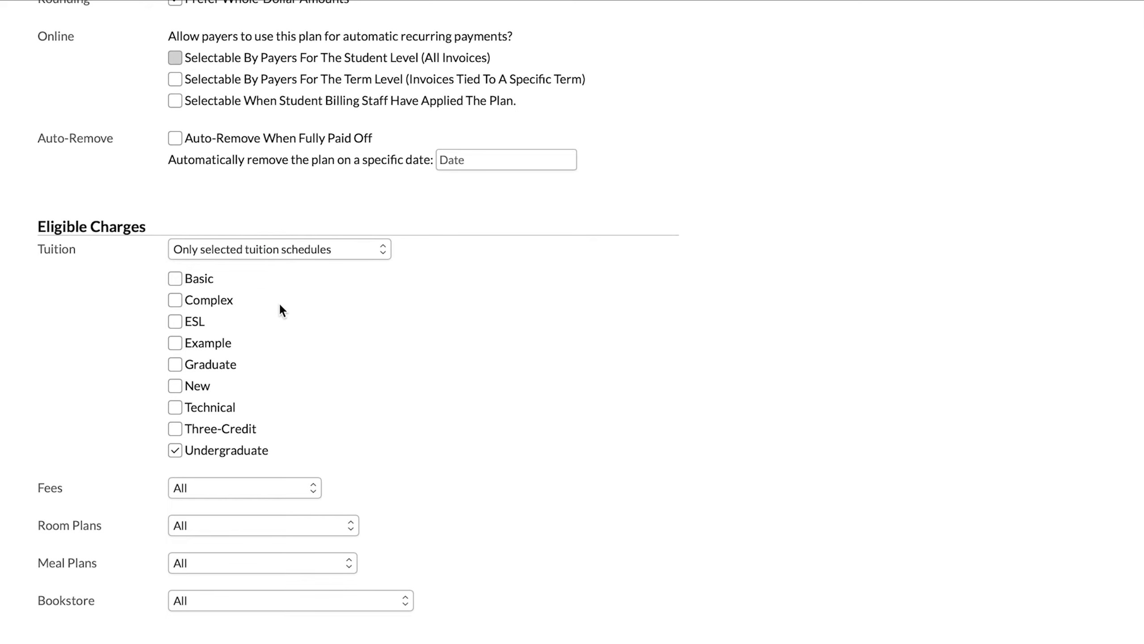
Step: Exclude bookstore charges from the plan's eligible charges by setting Bookstore to None
scroll(215, 500, down, 1)
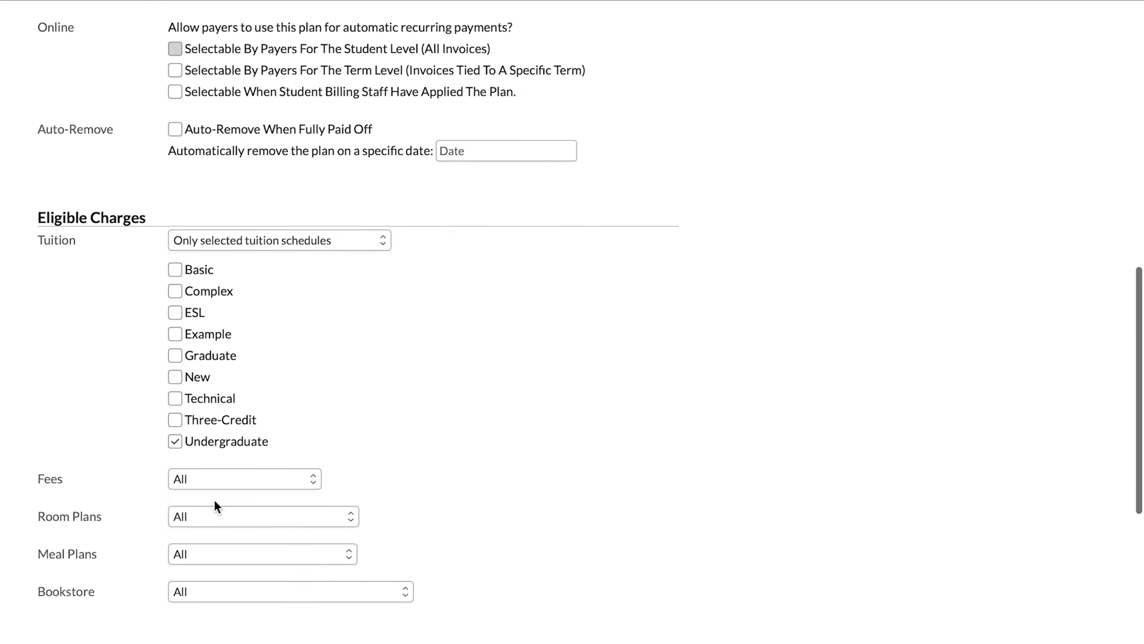
scroll(236, 594, down, 5)
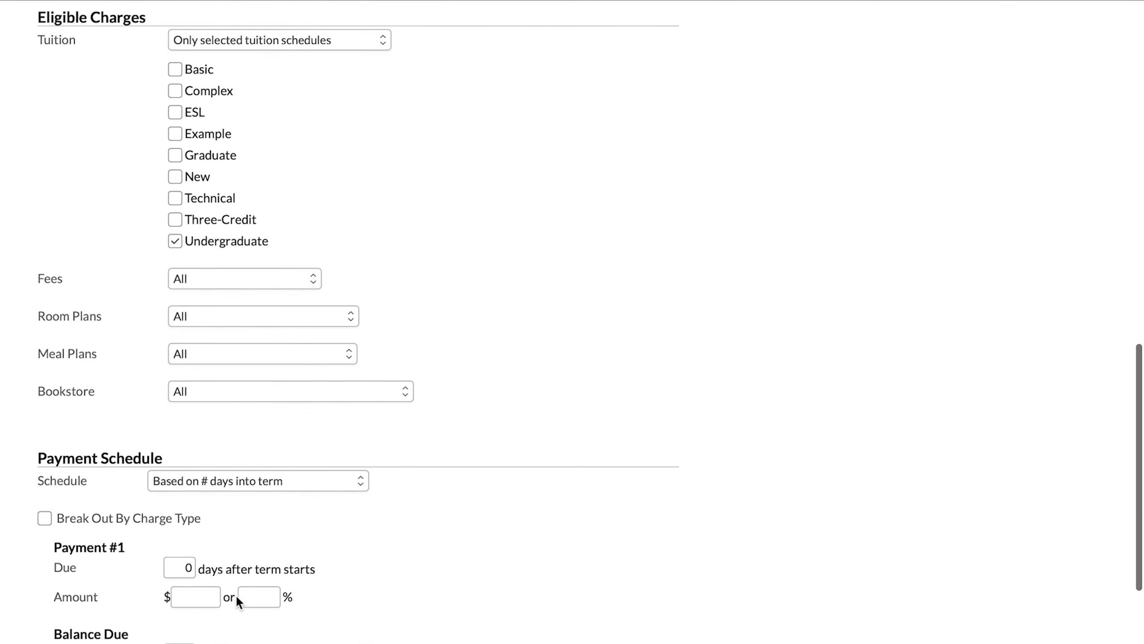
click(277, 390)
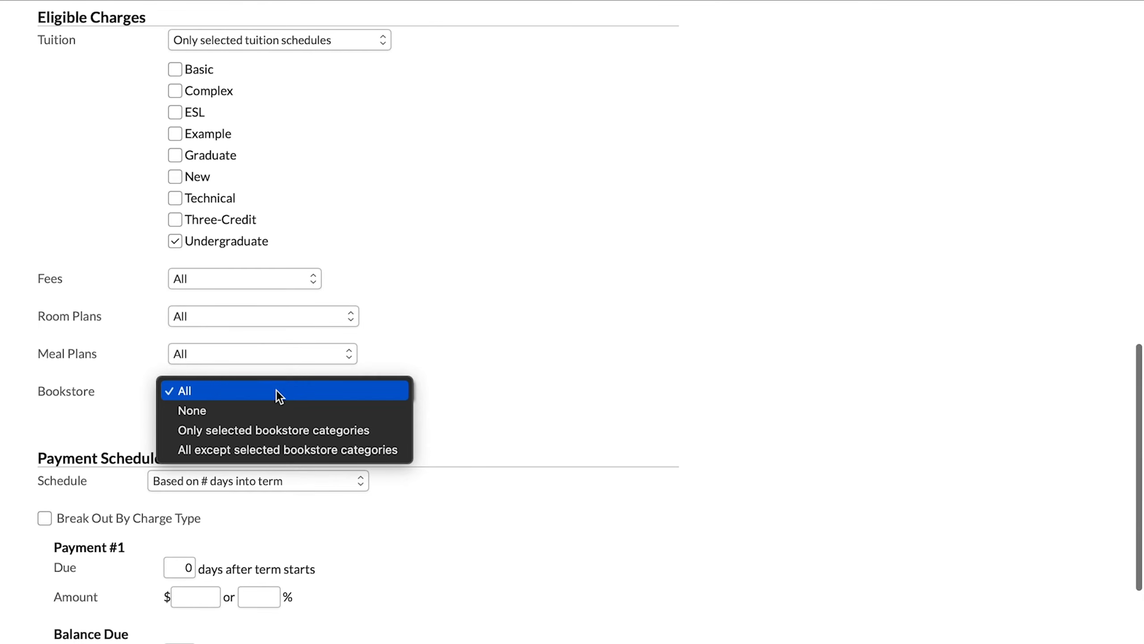
click(269, 415)
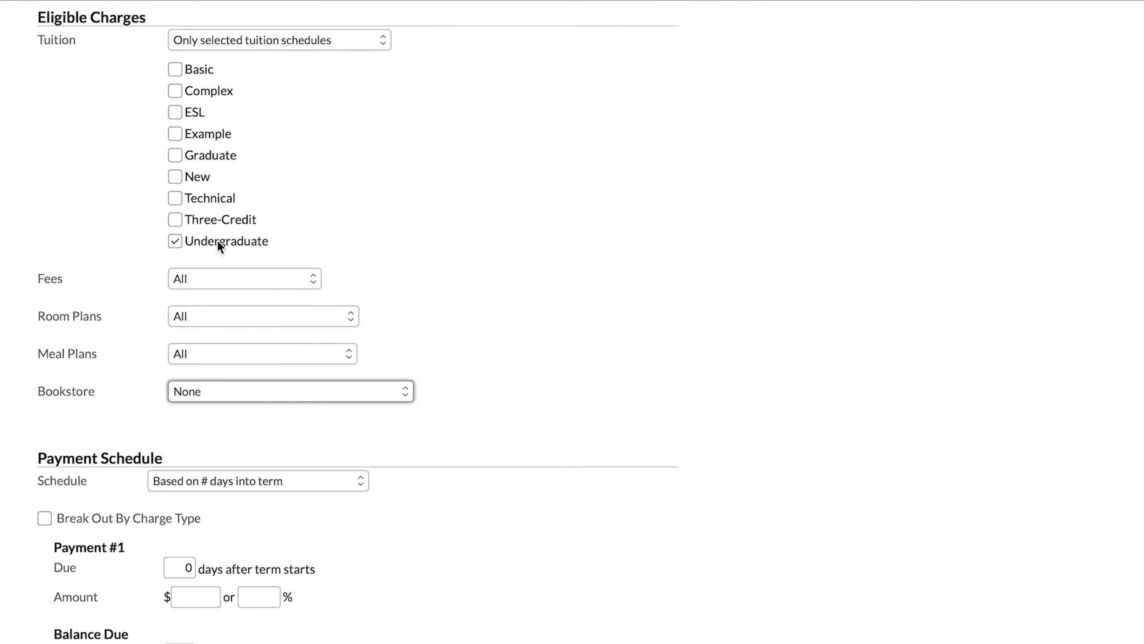
Step: Make all tuition schedules eligible except selected ones, with Graduate checked instead of Undergraduate, leaving Fees at All
click(298, 45)
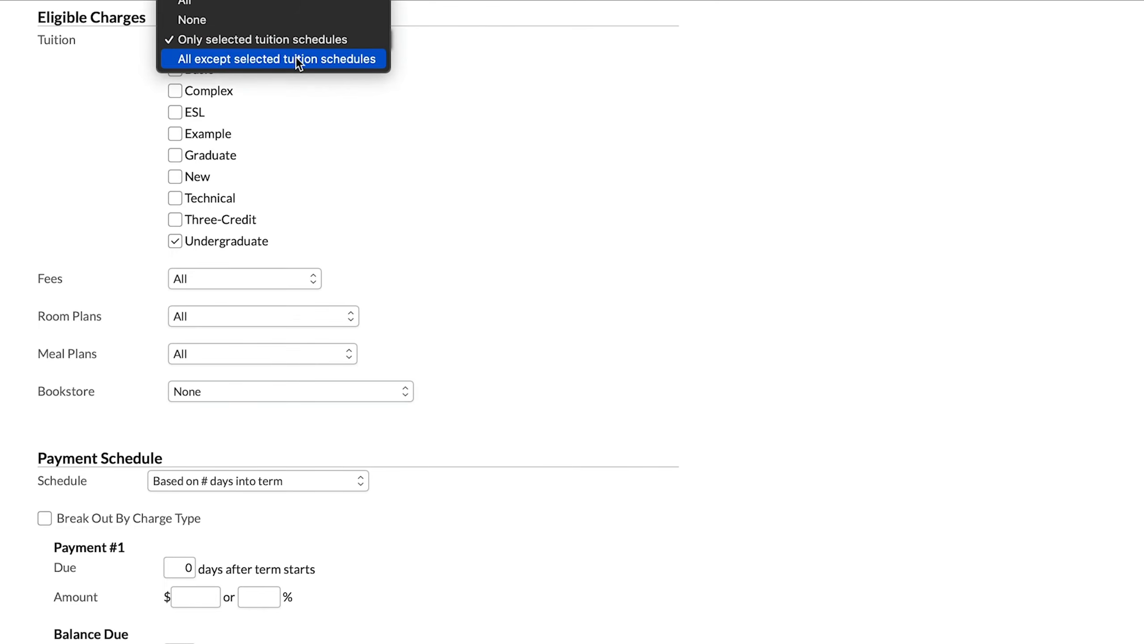
click(296, 59)
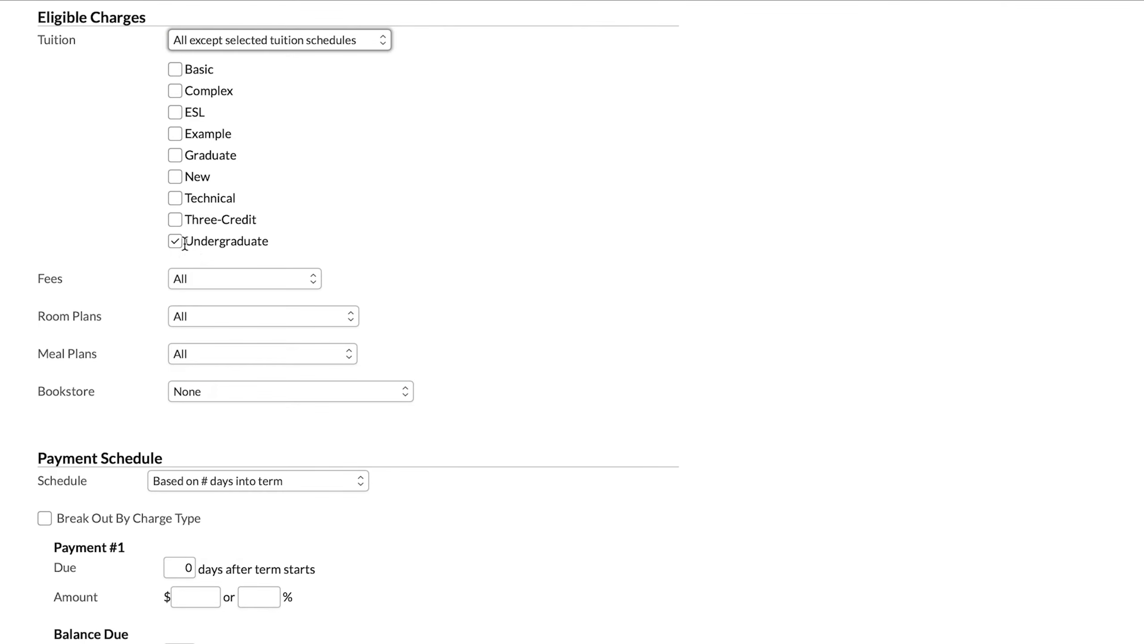
click(181, 155)
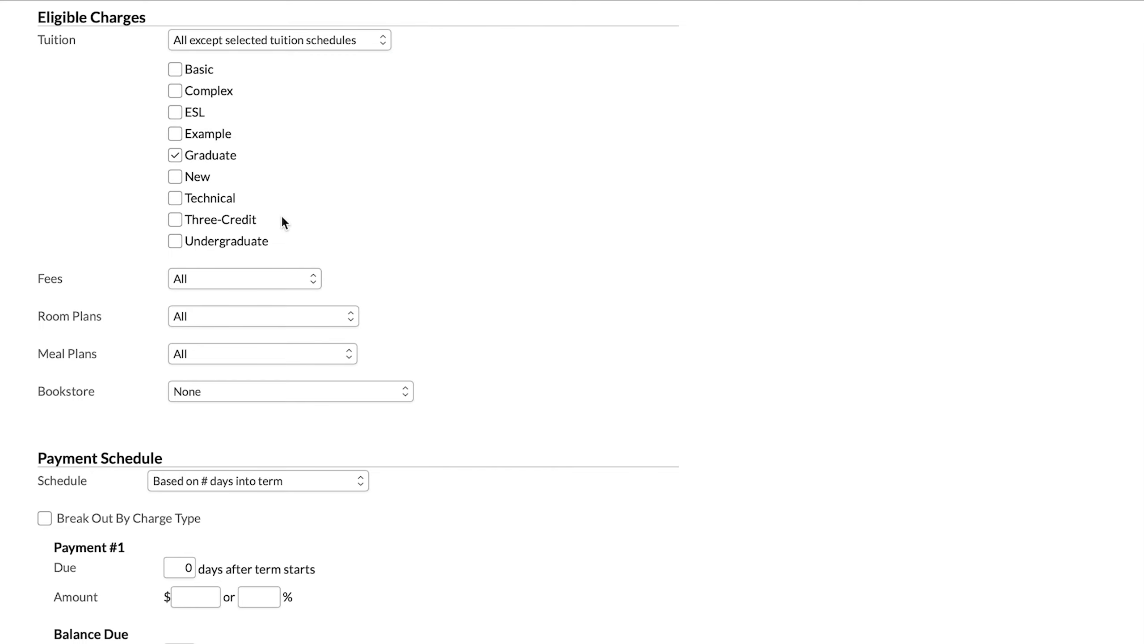
click(260, 279)
click(407, 299)
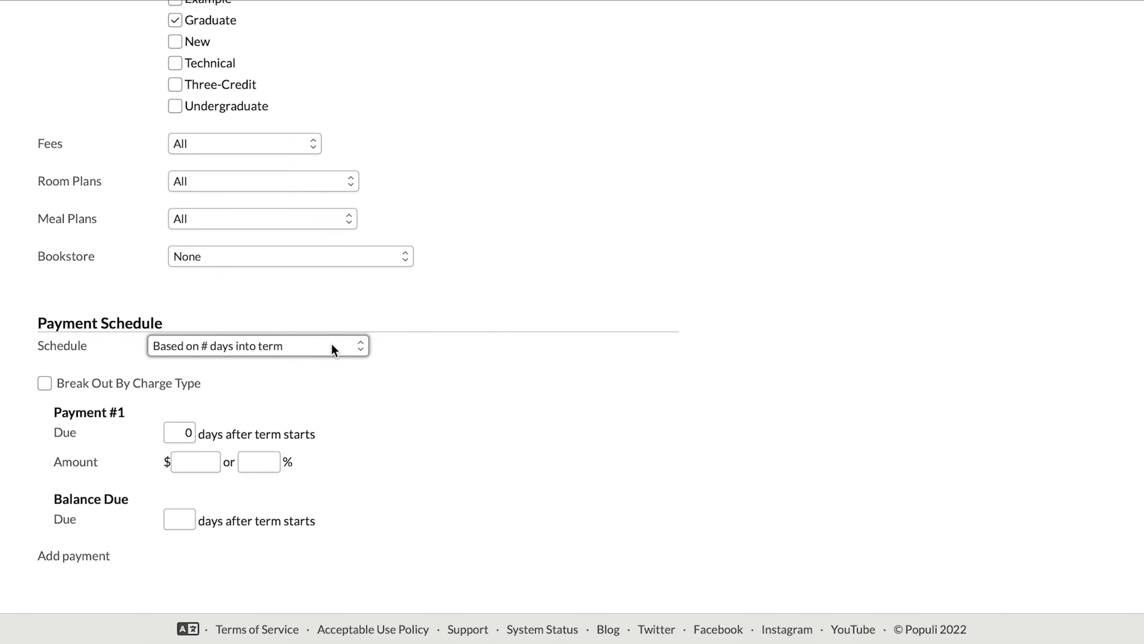
Step: Keep the payment schedule based on number of days into term and break payments out by charge type
click(332, 346)
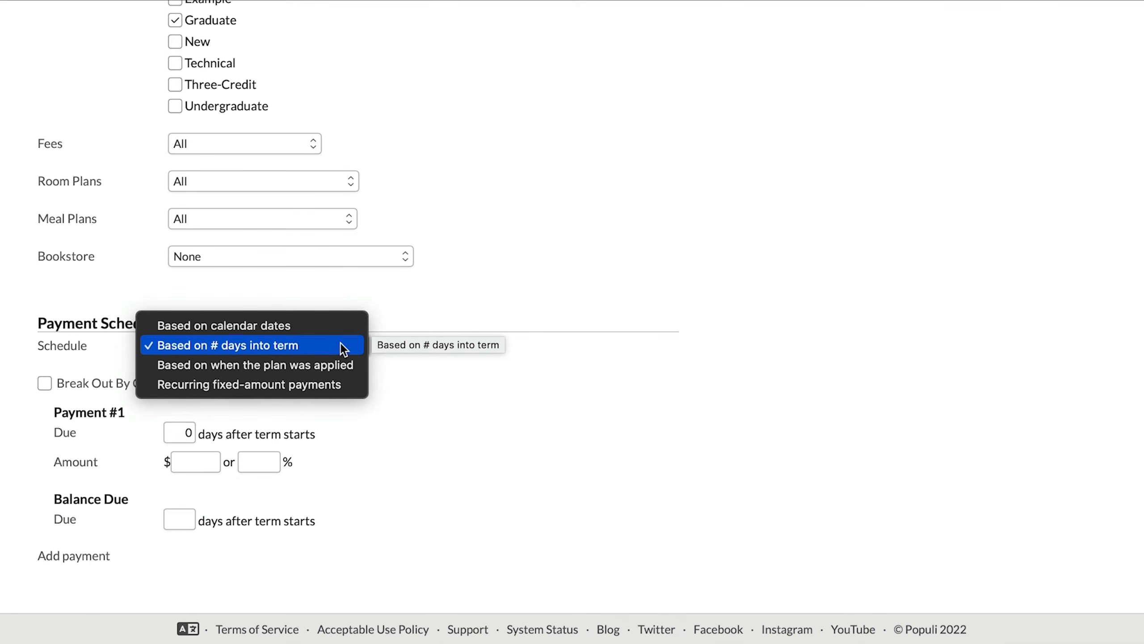
click(462, 368)
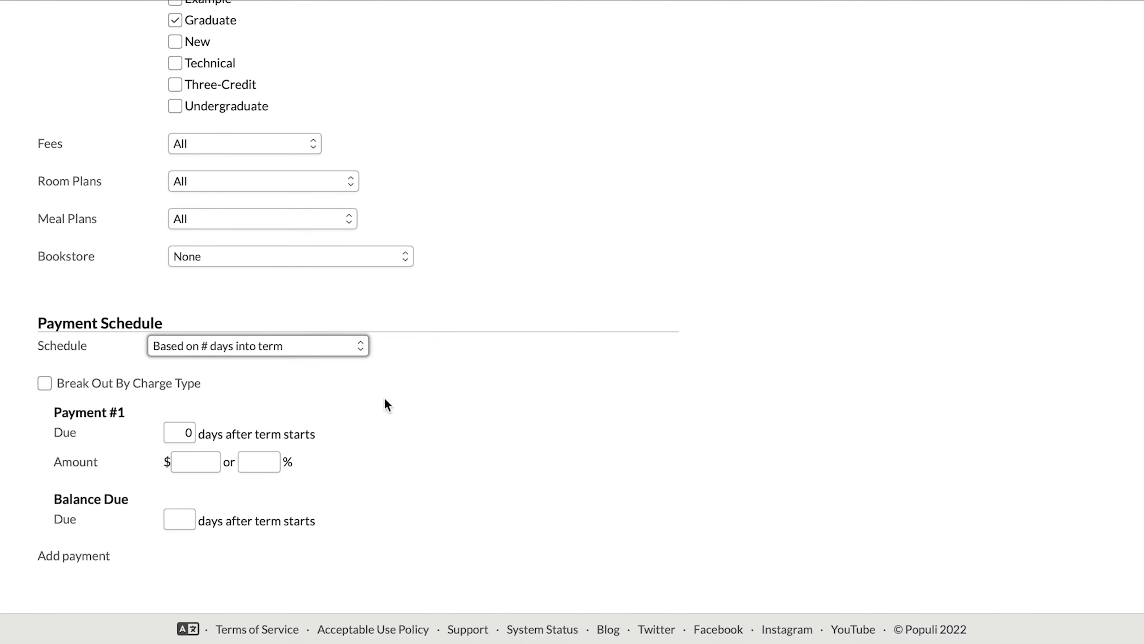
click(45, 383)
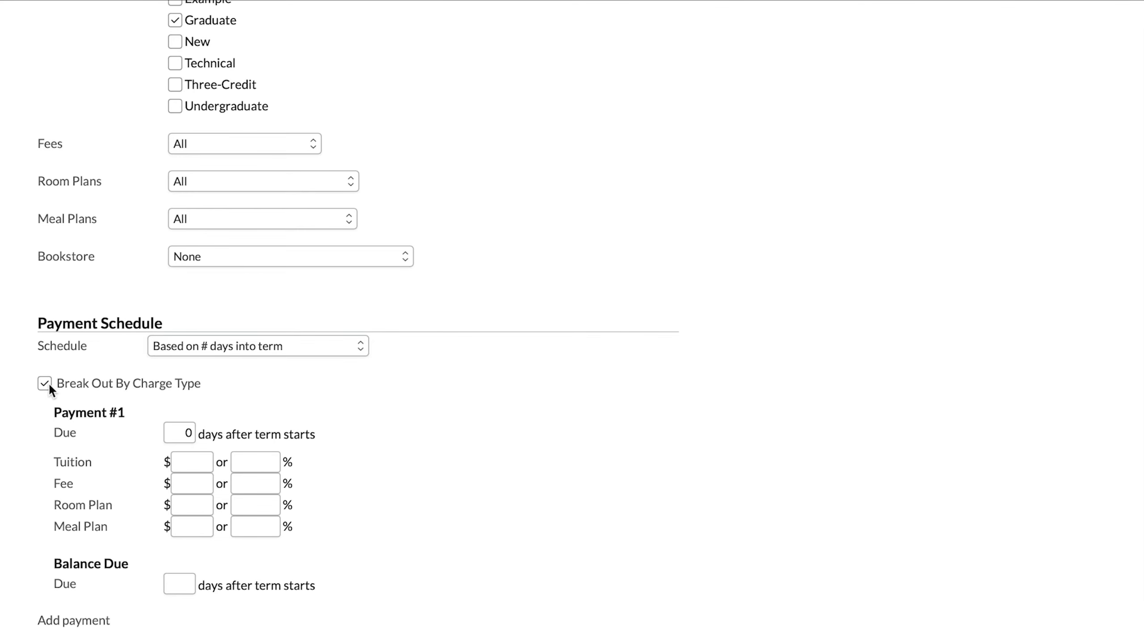
scroll(48, 383, down, 2)
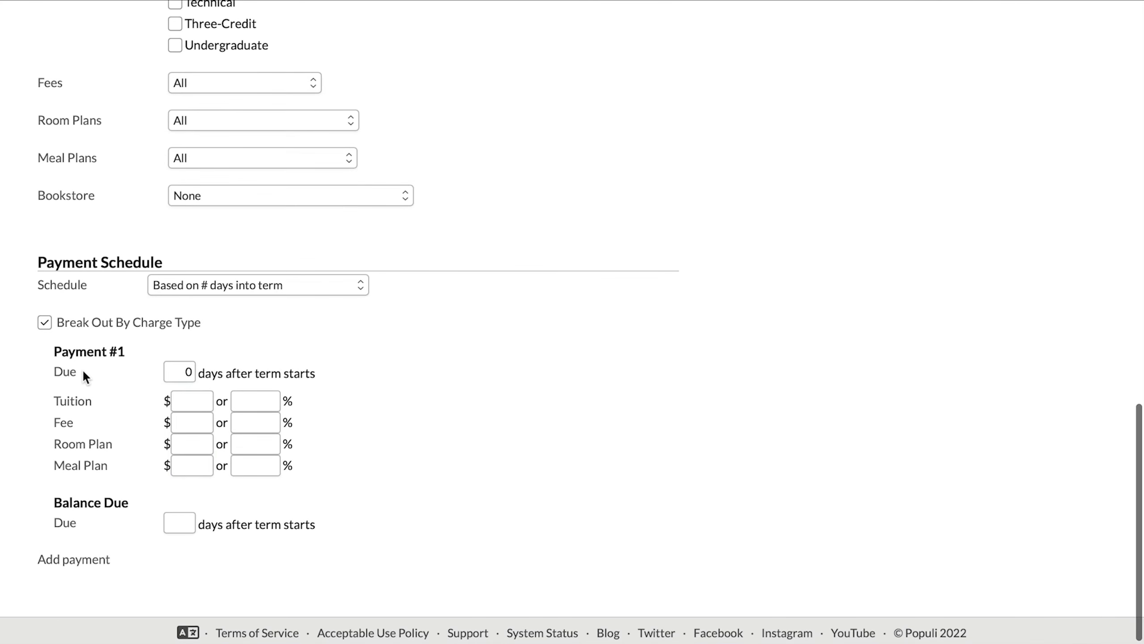
Step: Set Payment #1 to 10% of tuition, 20% of fees, 30% of the room plan and 40% of the meal plan
click(203, 401)
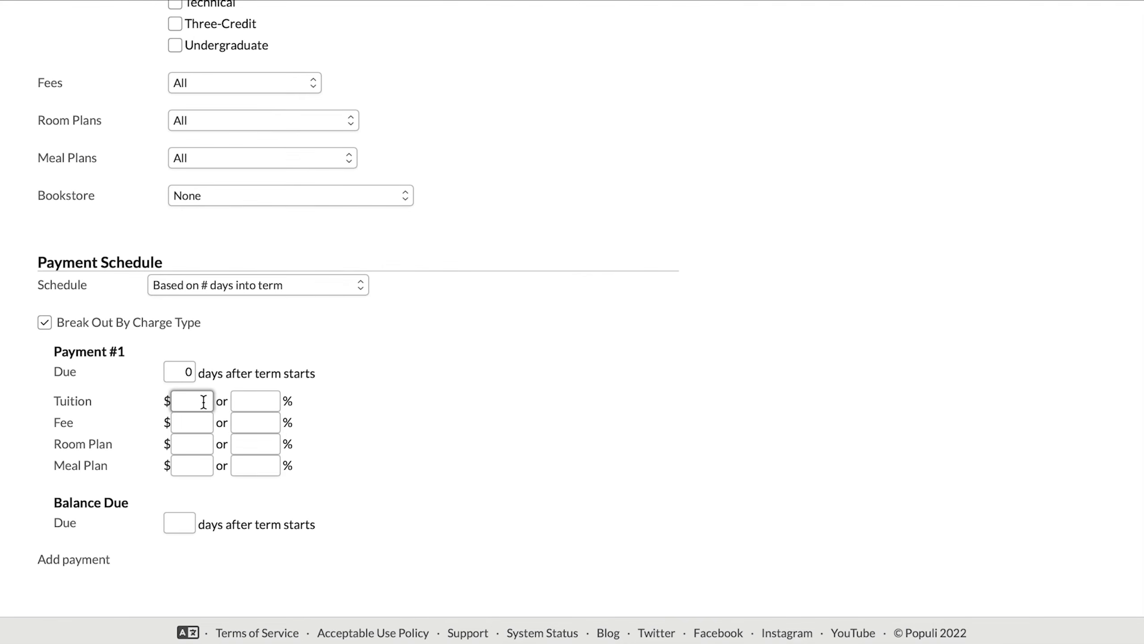
click(275, 402)
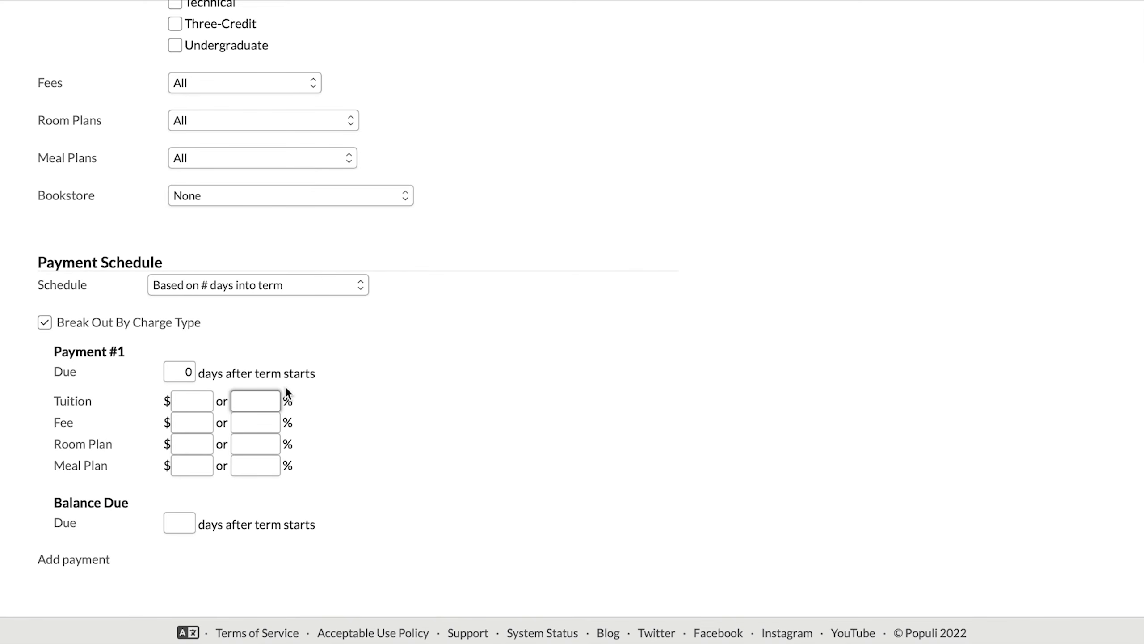
text(10)
click(272, 427)
text(20)
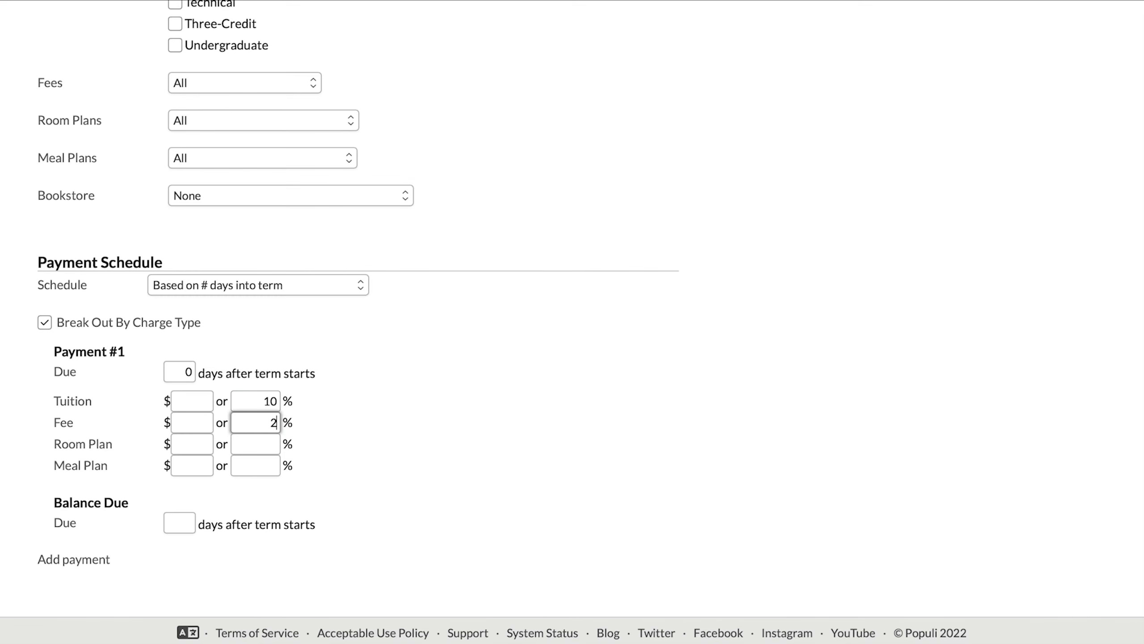
click(265, 446)
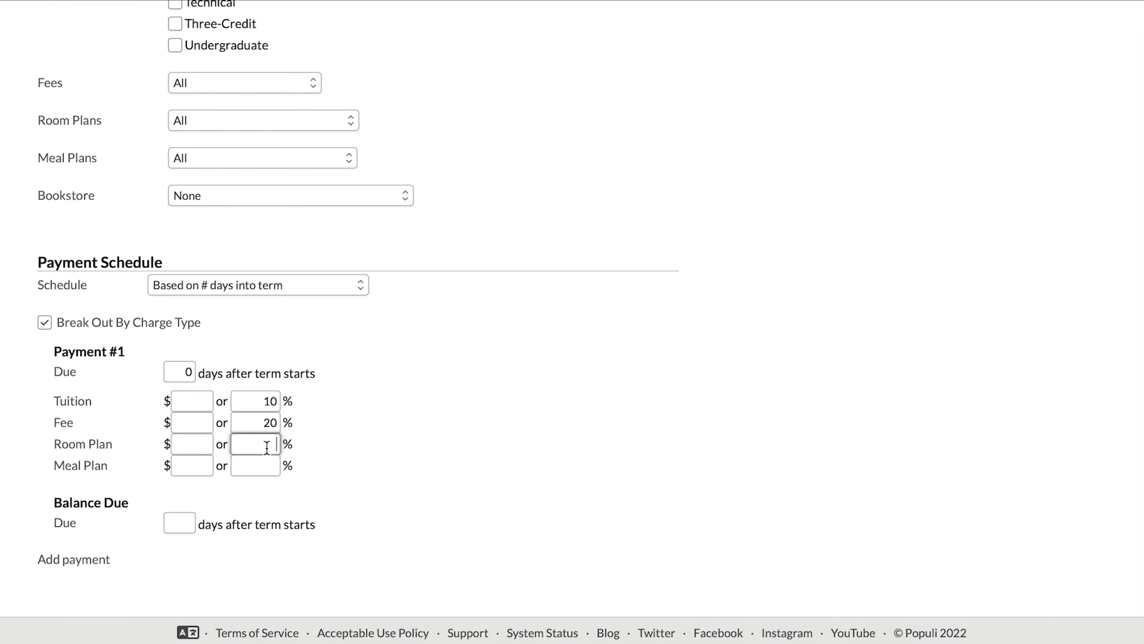
text(30)
click(264, 468)
text(40)
Step: Make all bookstore charges eligible for the plan and switch tuition eligibility to only selected tuition schedules
click(344, 200)
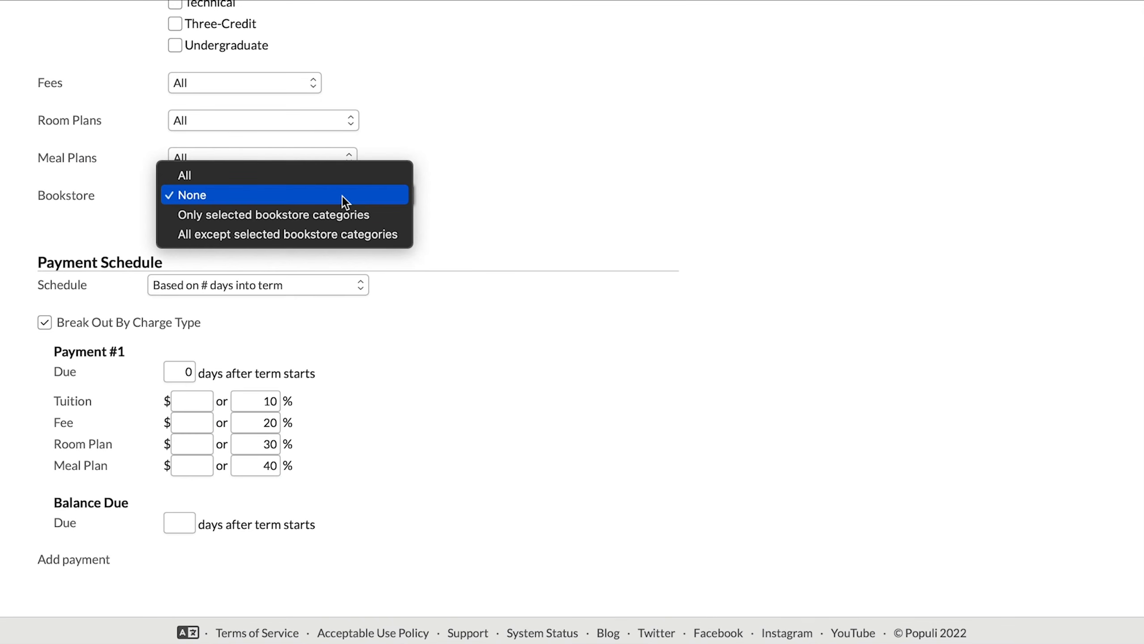
click(352, 175)
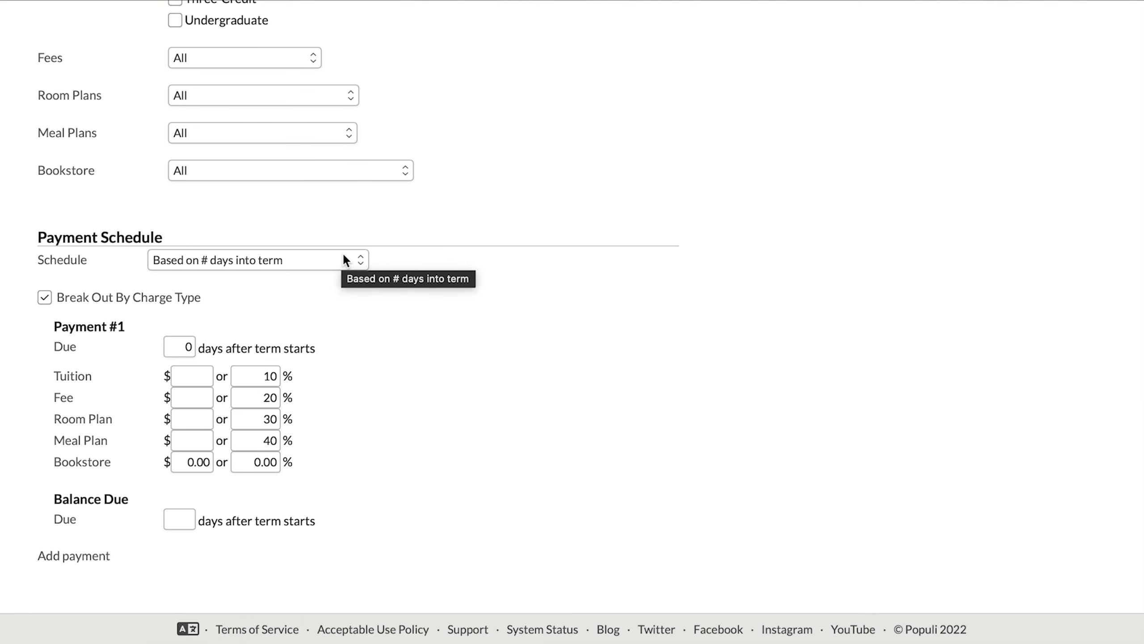
scroll(343, 252, up, 1)
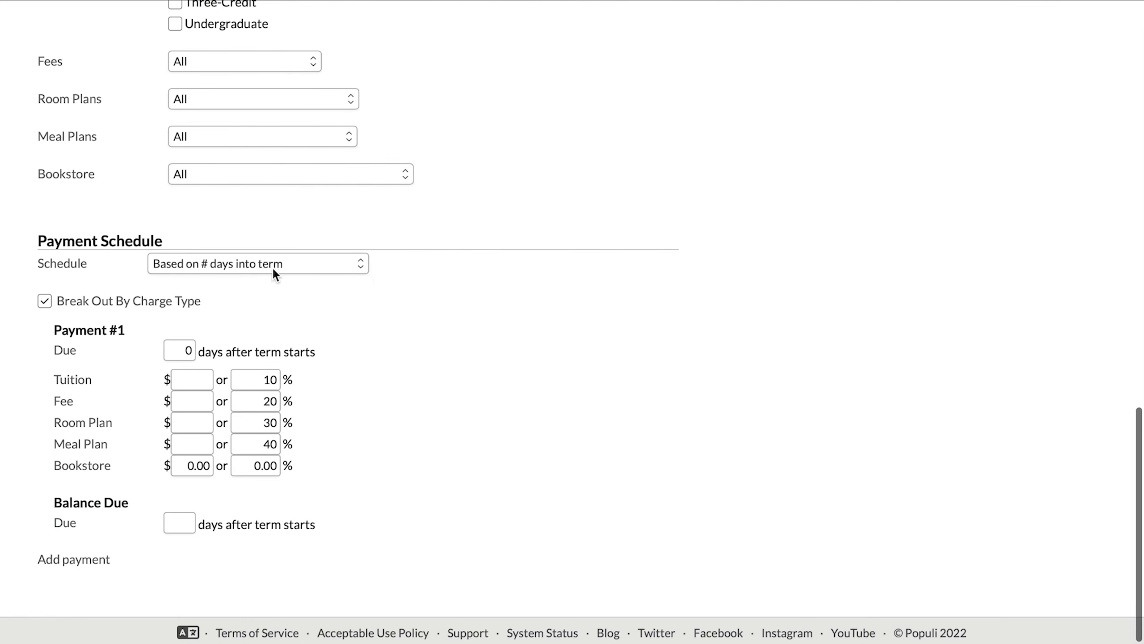
scroll(273, 270, up, 10)
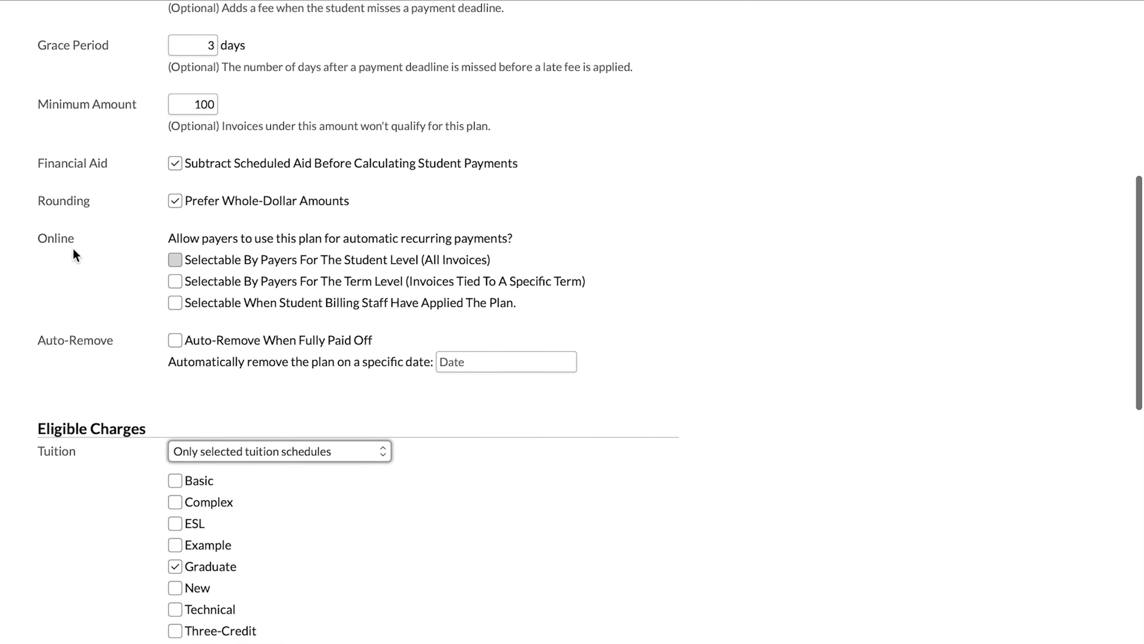